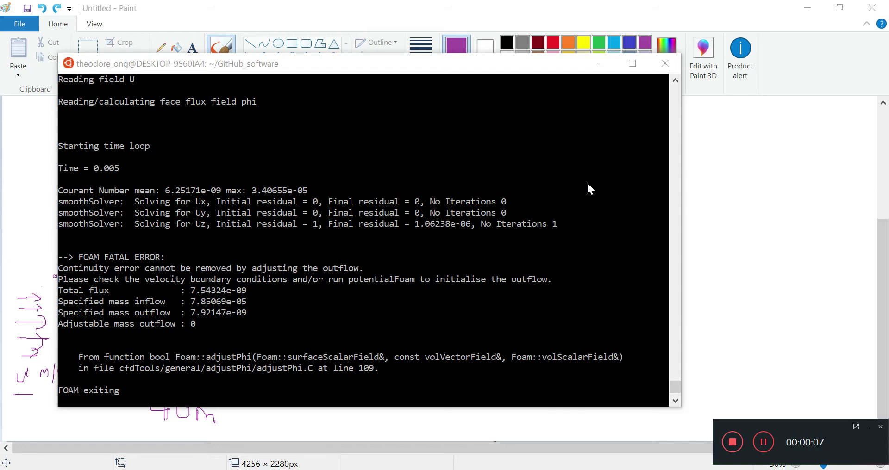
# Examine the solver output from the time loop to the fatal error, including the Courant number, continuity message and mass flux figures
pyautogui.scroll(5, 439, 260)
pyautogui.scroll(3, 154, 115)
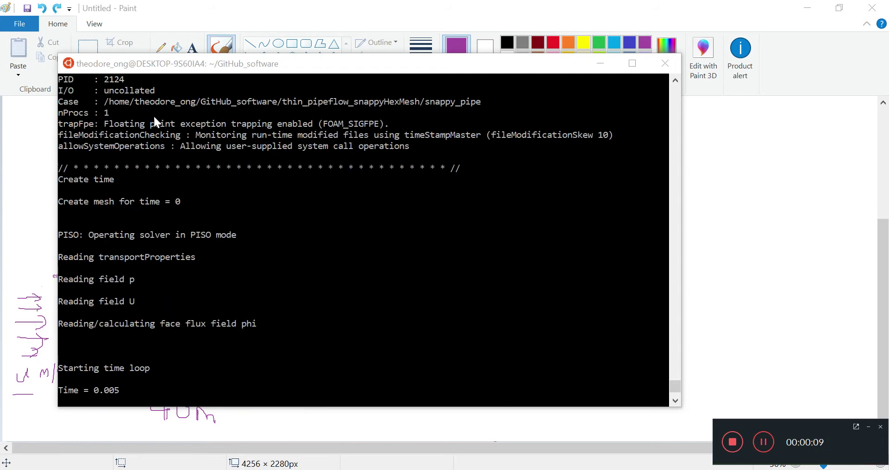
pyautogui.scroll(-8, 135, 155)
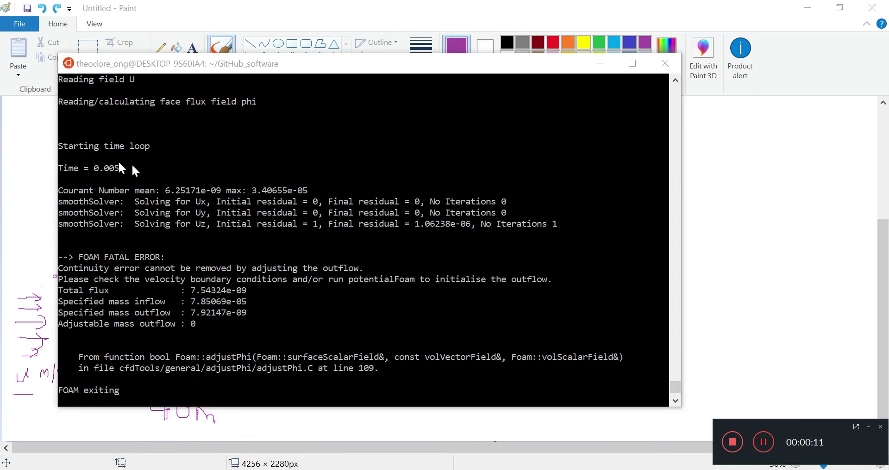
pyautogui.click(61, 146)
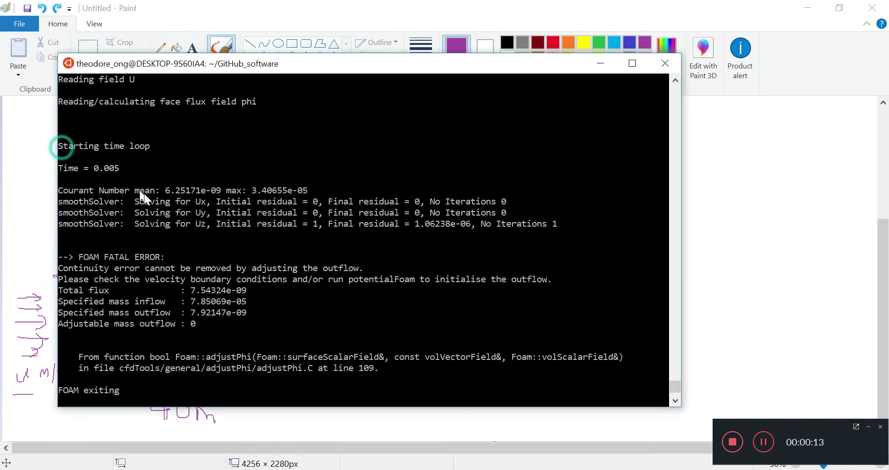
pyautogui.moveTo(63, 148); pyautogui.dragTo(366, 257)
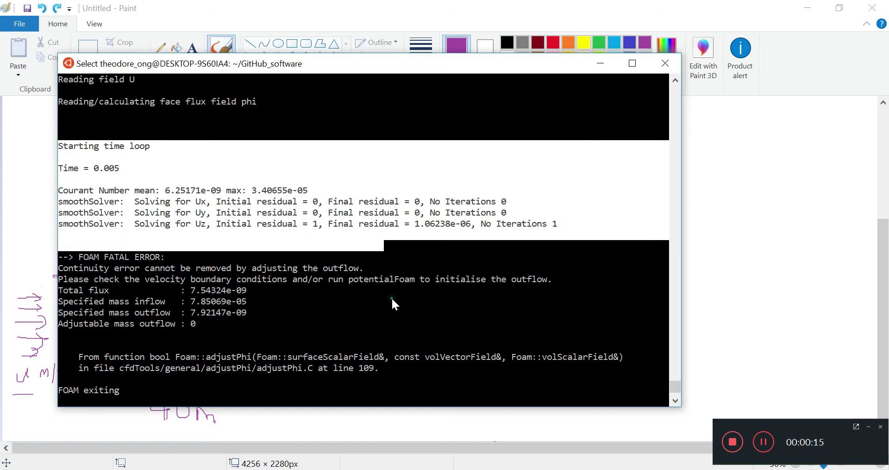
pyautogui.click(391, 300)
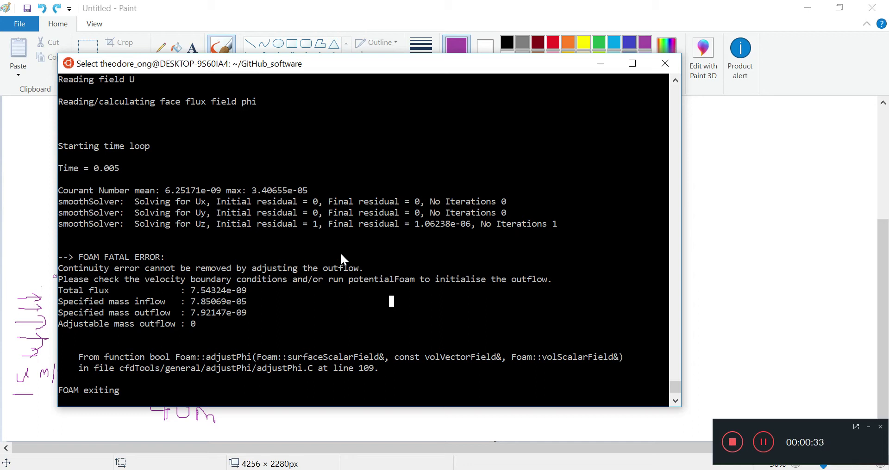
pyautogui.moveTo(68, 169); pyautogui.dragTo(233, 194)
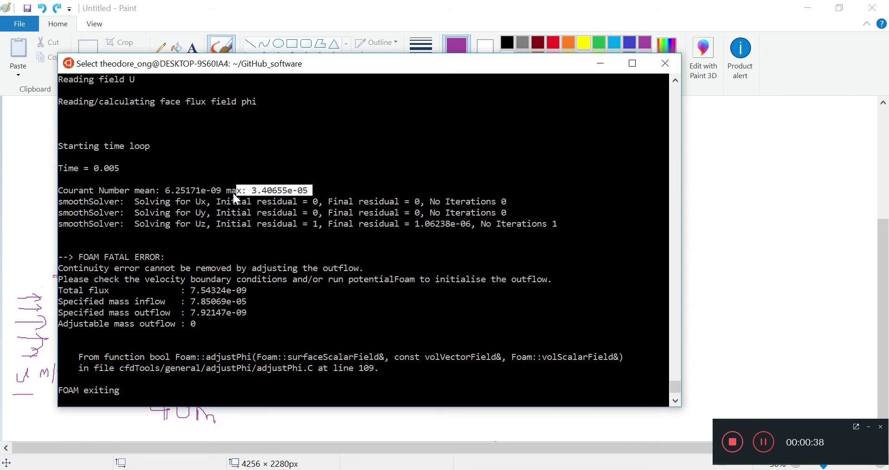
pyautogui.rightClick(232, 252)
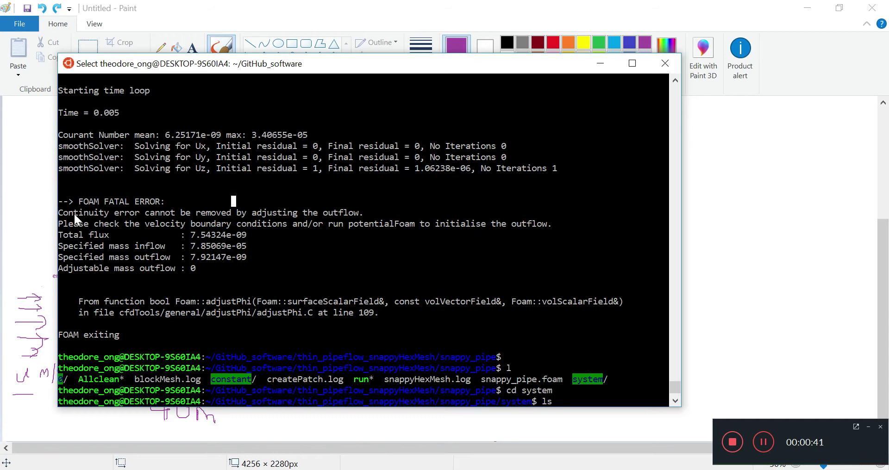
pyautogui.moveTo(59, 213); pyautogui.dragTo(202, 263)
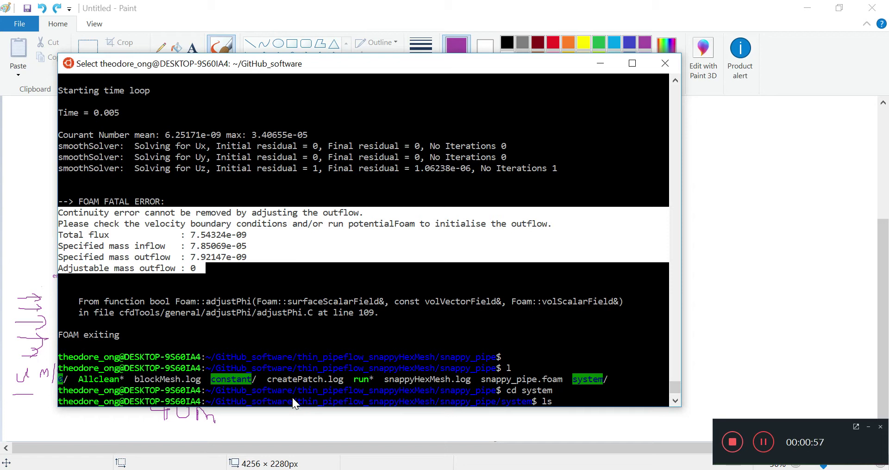
pyautogui.click(432, 233)
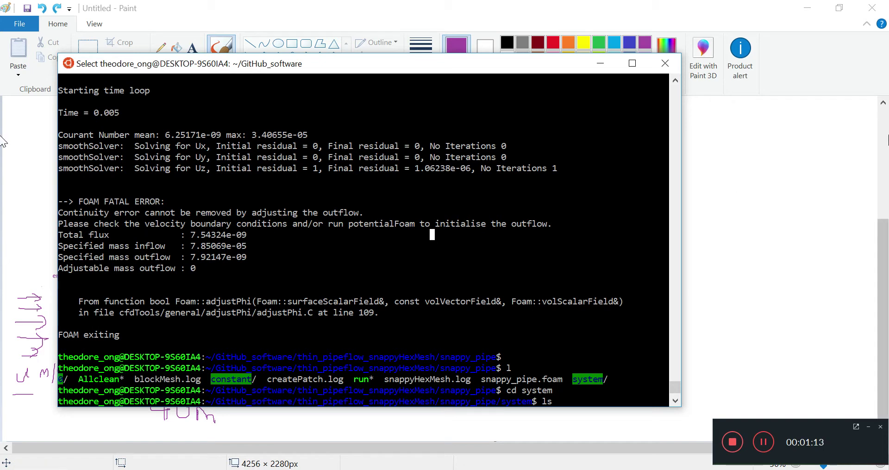
# Switch to Paint and sketch a mesh cell with an inflow arrow, a cross over its far face and a small circle beyond it
pyautogui.click(784, 179)
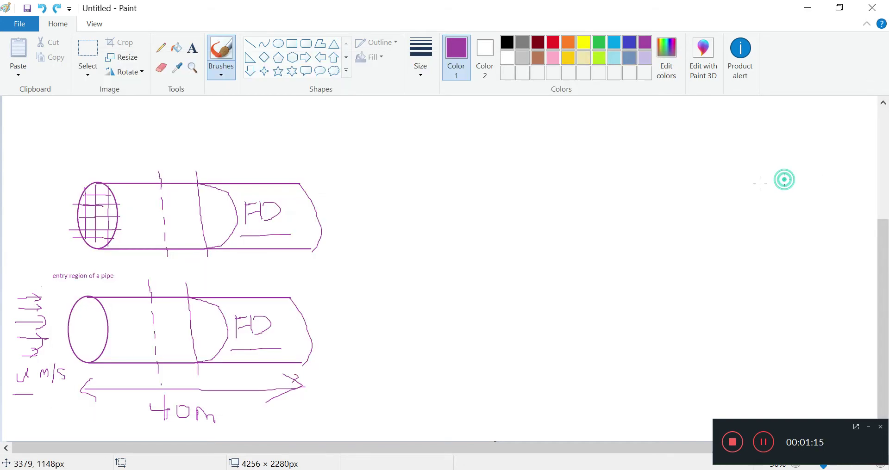
pyautogui.moveTo(538, 137)
pyautogui.mouseDown()
pyautogui.moveTo(542, 168)
pyautogui.moveTo(612, 212)
pyautogui.moveTo(627, 205)
pyautogui.moveTo(598, 118)
pyautogui.moveTo(519, 134)
pyautogui.mouseUp()
pyautogui.moveTo(471, 171)
pyautogui.mouseDown()
pyautogui.moveTo(511, 172)
pyautogui.moveTo(505, 162)
pyautogui.mouseUp()
pyautogui.moveTo(428, 184); pyautogui.dragTo(444, 189)
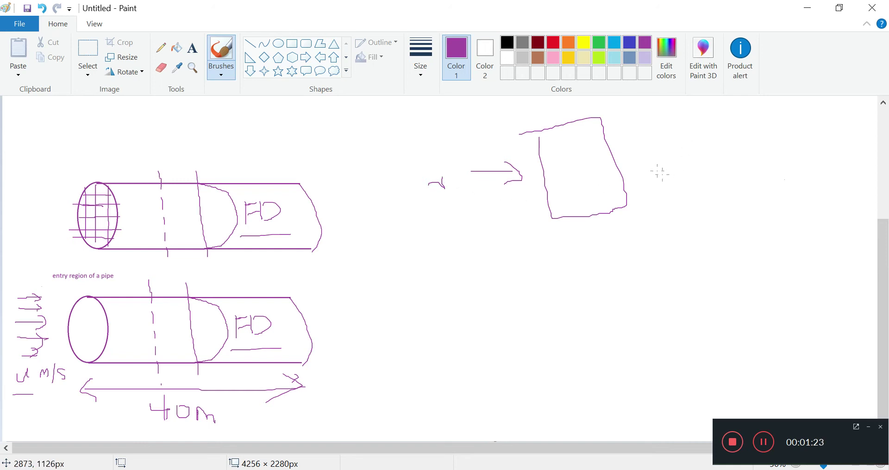
pyautogui.moveTo(609, 171)
pyautogui.mouseDown()
pyautogui.moveTo(620, 144)
pyautogui.moveTo(626, 162)
pyautogui.mouseUp()
pyautogui.moveTo(667, 141)
pyautogui.mouseDown()
pyautogui.moveTo(681, 177)
pyautogui.moveTo(668, 146)
pyautogui.mouseUp()
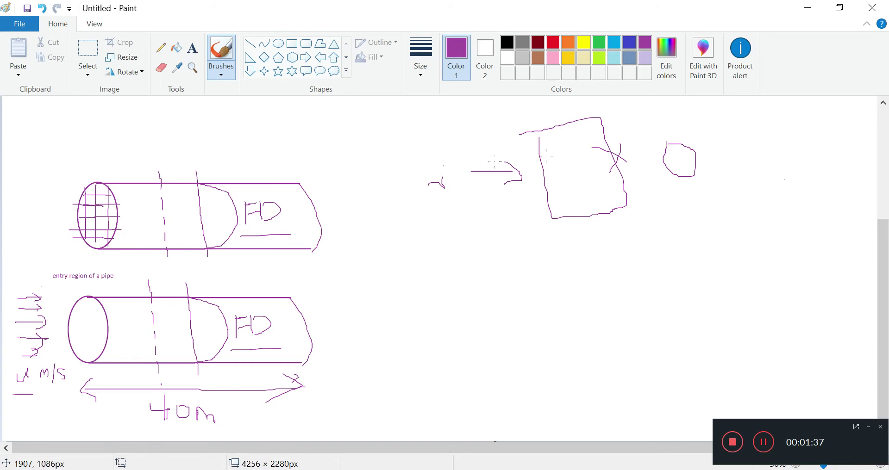
pyautogui.moveTo(683, 183); pyautogui.dragTo(675, 182)
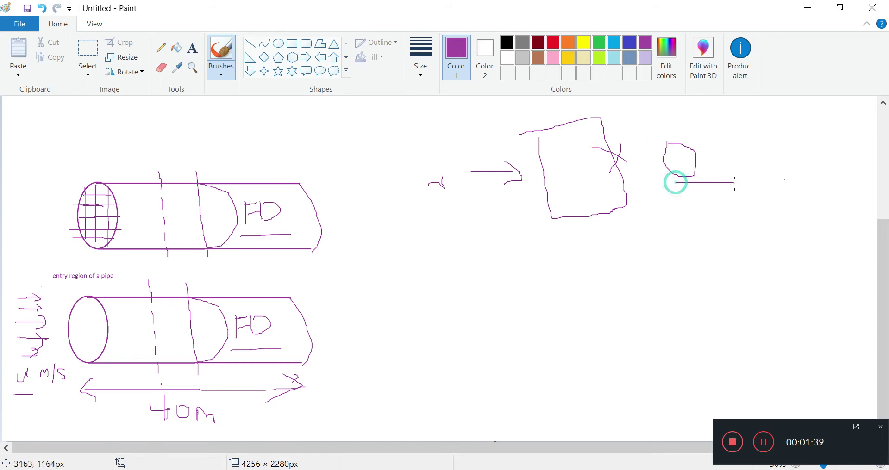
pyautogui.hotkey('ctrl', 'z')
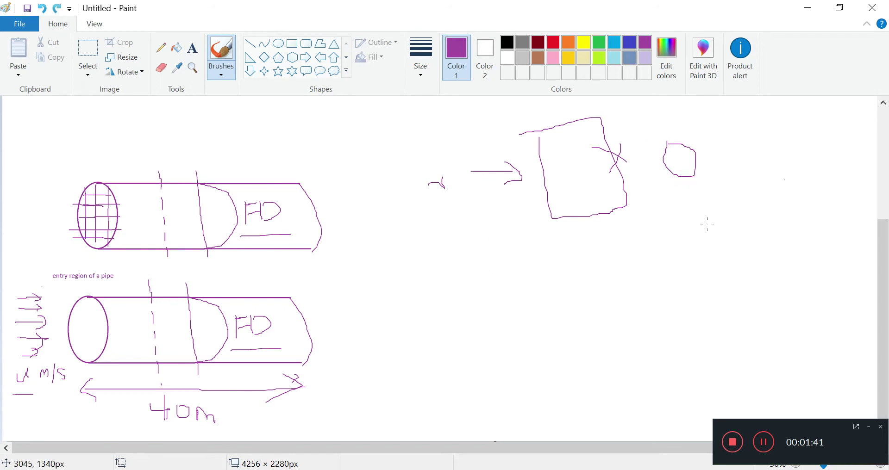
# Extend the sketch with neighbouring cells below and beside the first one, and add outflow arrows
pyautogui.moveTo(680, 210)
pyautogui.mouseDown()
pyautogui.moveTo(724, 209)
pyautogui.moveTo(695, 221)
pyautogui.mouseUp()
pyautogui.moveTo(554, 224)
pyautogui.mouseDown()
pyautogui.moveTo(605, 270)
pyautogui.moveTo(635, 264)
pyautogui.moveTo(628, 177)
pyautogui.mouseUp()
pyautogui.moveTo(635, 258)
pyautogui.mouseDown()
pyautogui.moveTo(722, 240)
pyautogui.moveTo(715, 122)
pyautogui.moveTo(610, 105)
pyautogui.mouseUp()
pyautogui.moveTo(613, 207); pyautogui.dragTo(738, 187)
pyautogui.moveTo(658, 286); pyautogui.dragTo(774, 271)
pyautogui.moveTo(760, 258)
pyautogui.mouseDown()
pyautogui.moveTo(780, 265)
pyautogui.moveTo(733, 314)
pyautogui.mouseUp()
# Handwrite the label "inlet" below the inflow arrow, undoing and redrawing the malformed letter n
pyautogui.moveTo(449, 214)
pyautogui.mouseDown()
pyautogui.moveTo(458, 216)
pyautogui.moveTo(457, 257)
pyautogui.moveTo(469, 258)
pyautogui.mouseUp()
pyautogui.moveTo(466, 261); pyautogui.dragTo(482, 266)
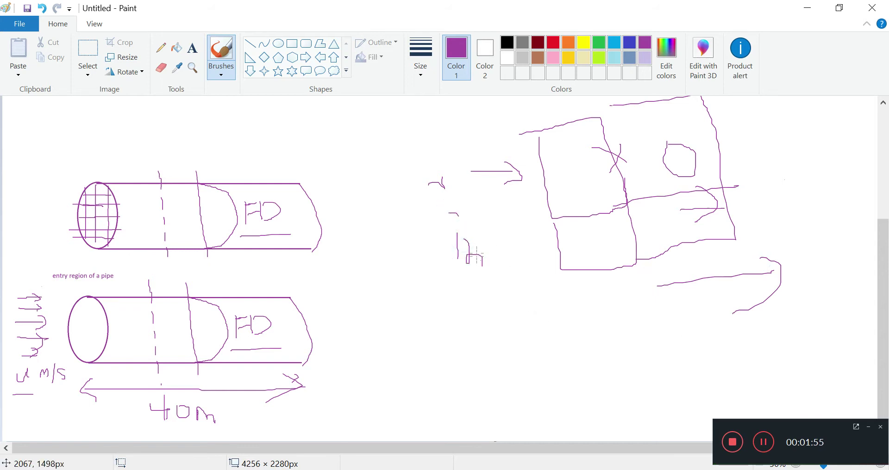
pyautogui.hotkey('ctrl', 'z')
pyautogui.hotkey('ctrl', 'z')
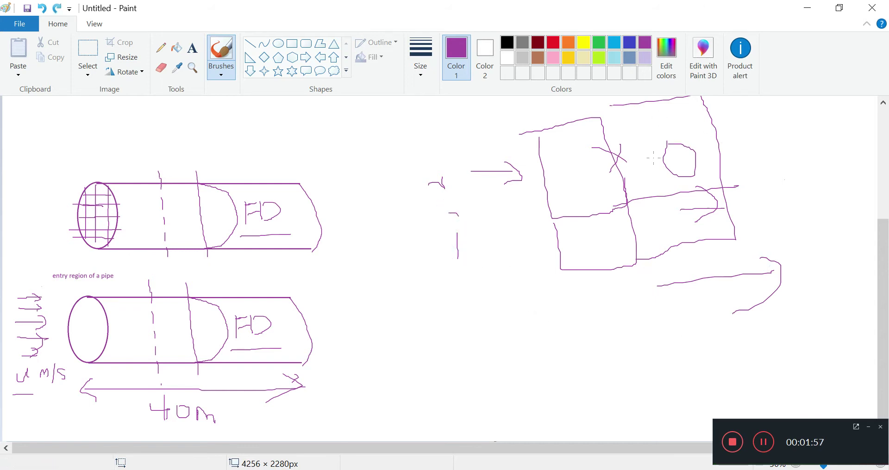
pyautogui.moveTo(467, 257)
pyautogui.mouseDown()
pyautogui.moveTo(473, 222)
pyautogui.moveTo(494, 236)
pyautogui.moveTo(494, 249)
pyautogui.moveTo(500, 188)
pyautogui.mouseUp()
pyautogui.moveTo(512, 232); pyautogui.dragTo(528, 247)
pyautogui.moveTo(534, 185); pyautogui.dragTo(541, 234)
pyautogui.moveTo(535, 213); pyautogui.dragTo(555, 218)
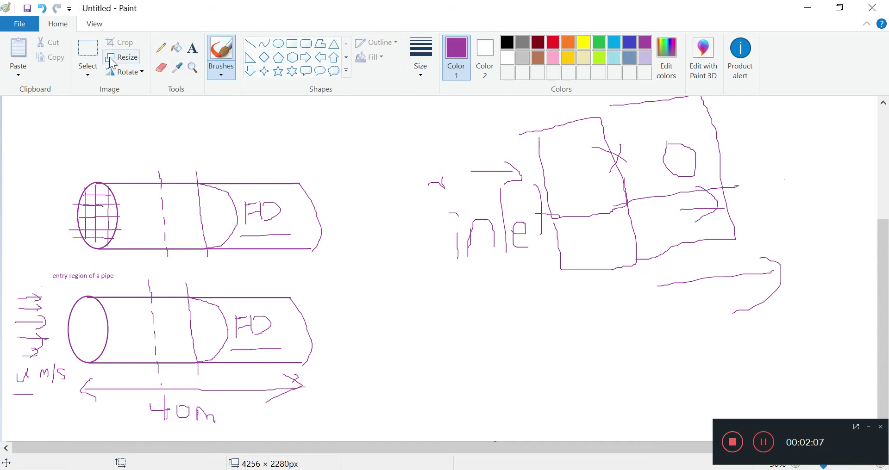
# Select the whole cell sketch beside the pipe drawings and delete it
pyautogui.click(88, 49)
pyautogui.moveTo(406, 329); pyautogui.dragTo(826, 101)
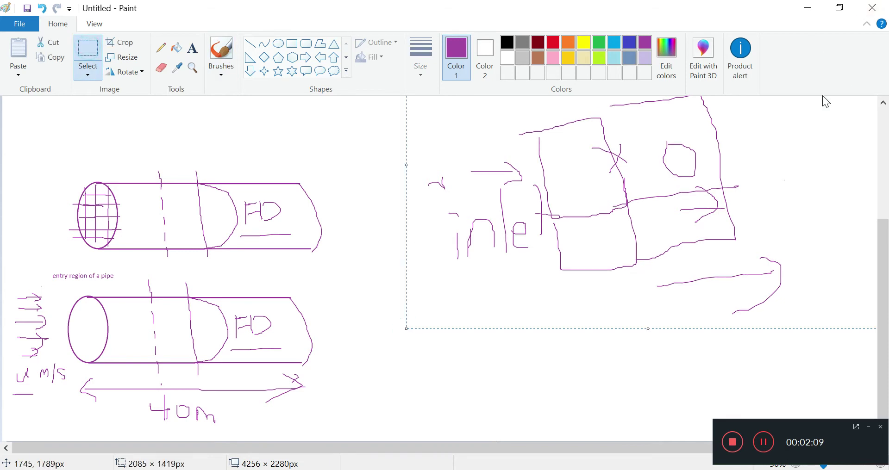
pyautogui.press('Delete')
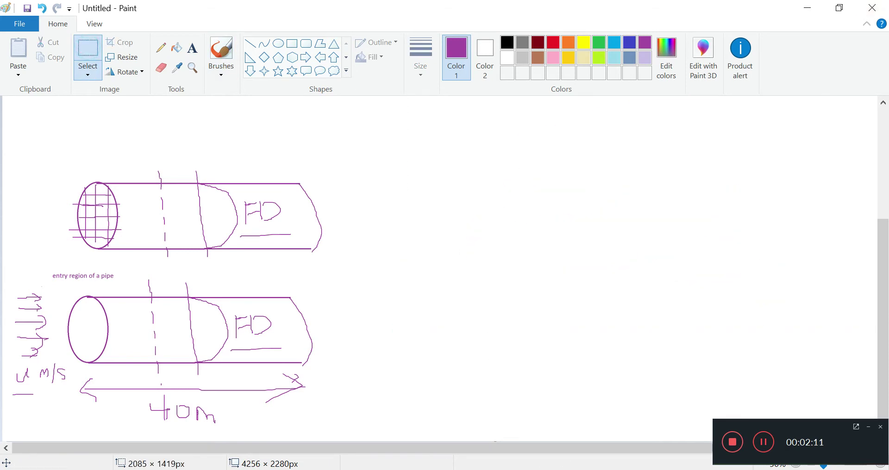
# Switch to the Ubuntu terminal and change into the thin_pipeflow_snappyHexMesh directory
pyautogui.moveTo(535, 469)
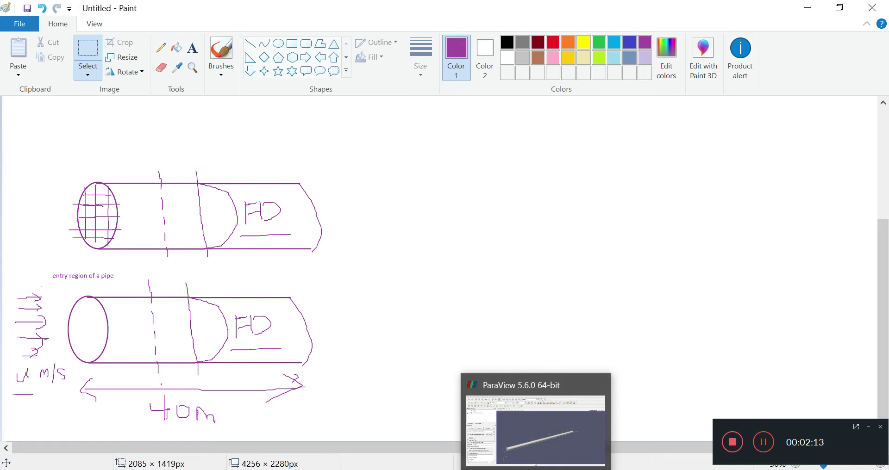
pyautogui.moveTo(501, 469)
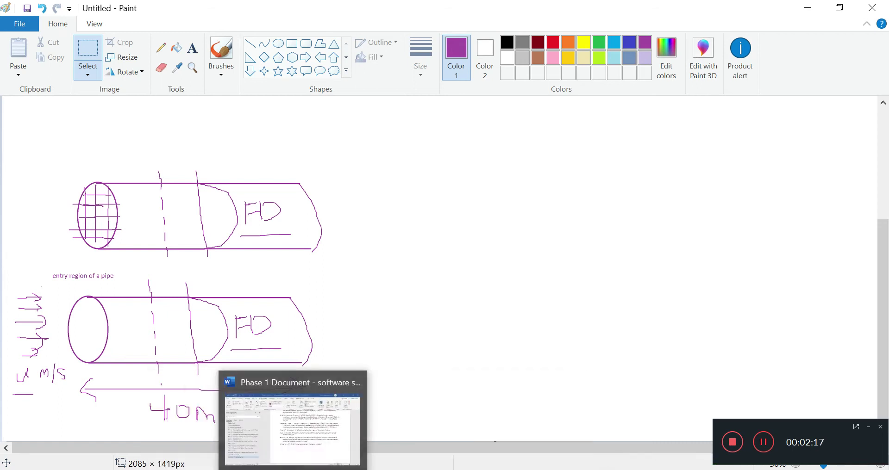
pyautogui.click(320, 469)
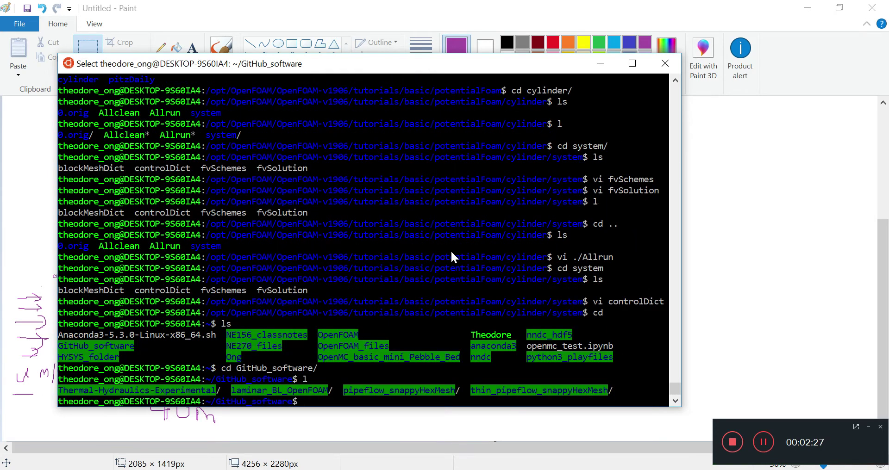
pyautogui.write('cd pip')
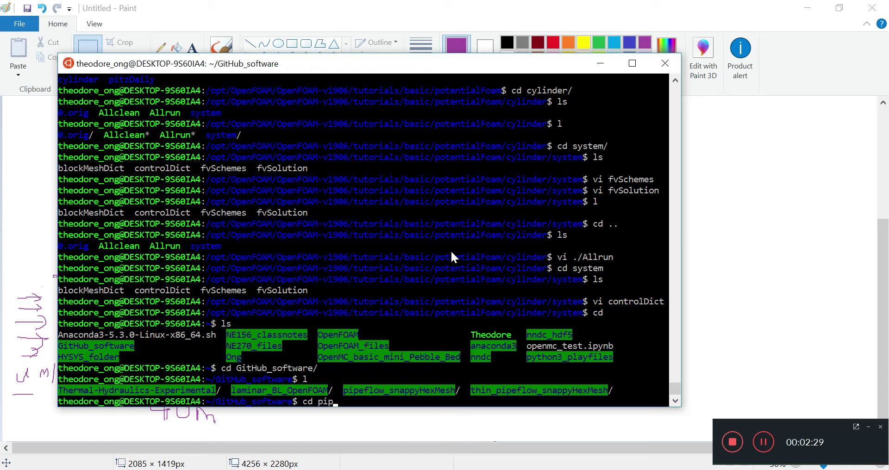
pyautogui.press('Tab')
pyautogui.press('BackSpace')
pyautogui.press('BackSpace')
pyautogui.press('BackSpace')
pyautogui.press('BackSpace')
pyautogui.press('BackSpace')
pyautogui.press('BackSpace')
pyautogui.press('BackSpace')
pyautogui.press('BackSpace')
pyautogui.press('BackSpace')
pyautogui.press('BackSpace')
pyautogui.press('BackSpace')
pyautogui.press('BackSpace')
pyautogui.press('BackSpace')
pyautogui.press('BackSpace')
pyautogui.press('BackSpace')
pyautogui.press('BackSpace')
pyautogui.press('BackSpace')
pyautogui.press('BackSpace')
pyautogui.press('BackSpace')
pyautogui.press('BackSpace')
pyautogui.press('BackSpace')
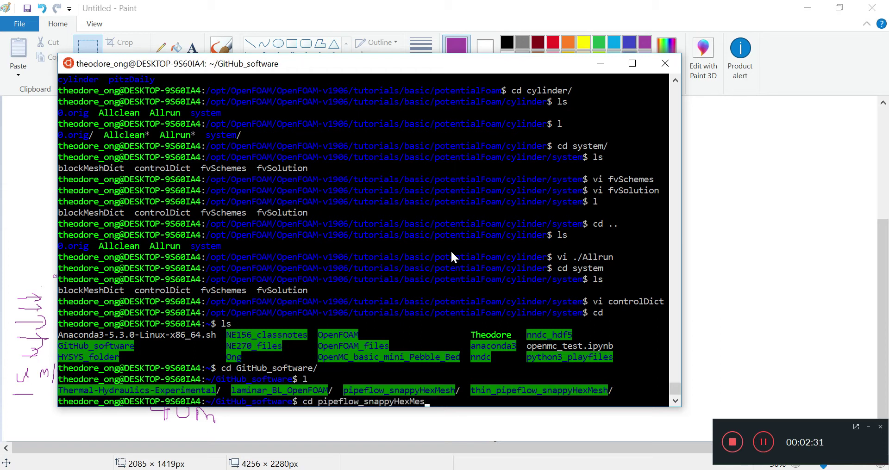
pyautogui.write('thi')
pyautogui.press('Tab')
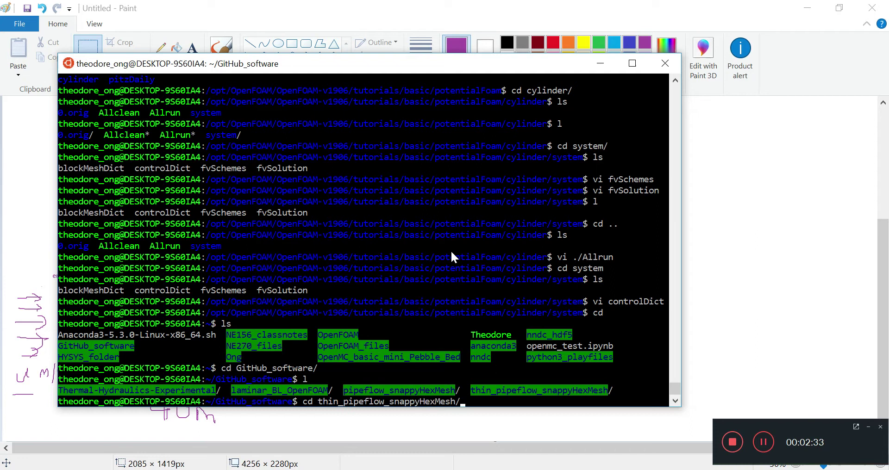
pyautogui.press('Return')
# List the contents of the repository folder and check its Git status
pyautogui.write('ls')
pyautogui.press('Return')
pyautogui.write('g')
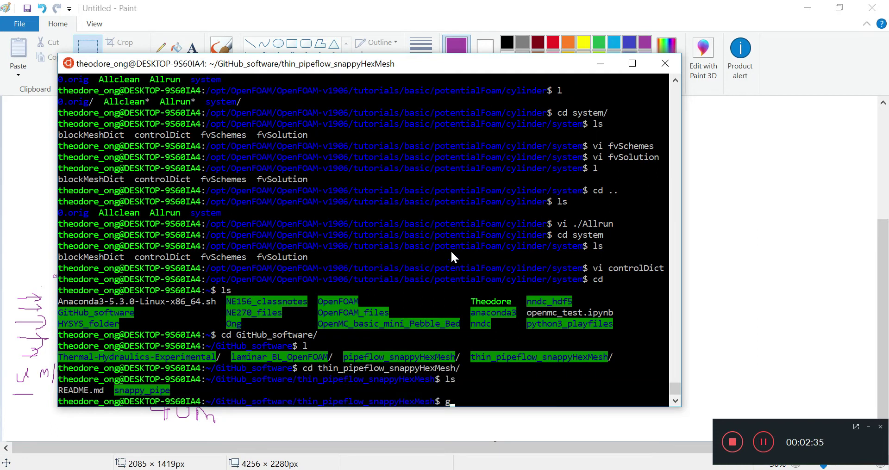
pyautogui.write('it status')
pyautogui.press('Return')
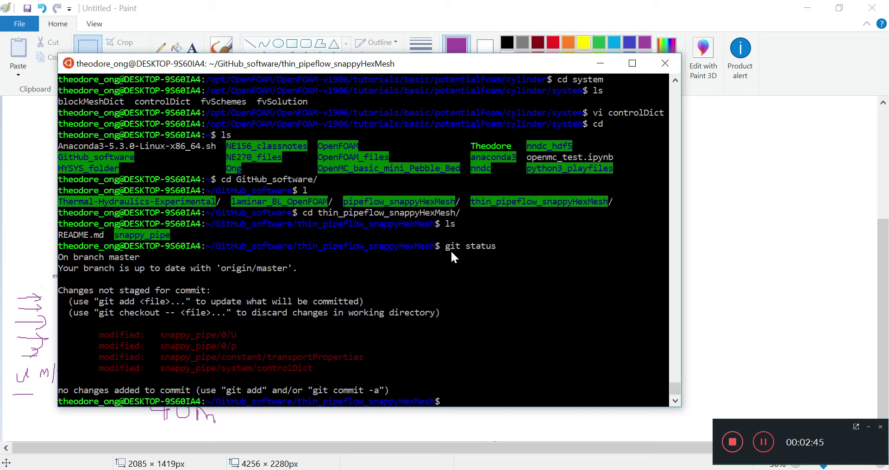
# List the folders and change into the 0 directory of the snappy_pipe case
pyautogui.write('l')
pyautogui.press('Return')
pyautogui.write('cd sn')
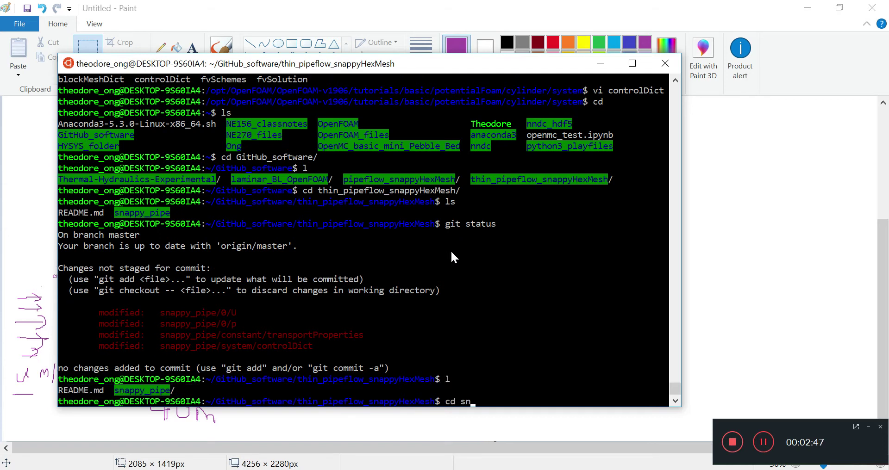
pyautogui.press('Tab')
pyautogui.press('Return')
pyautogui.write('ls')
pyautogui.press('Return')
pyautogui.write('cd 0')
pyautogui.press('Return')
# Open the velocity file U in the vi editor
pyautogui.write('ls')
pyautogui.press('BackSpace')
pyautogui.press('BackSpace')
pyautogui.write('vi U')
pyautogui.press('Return')
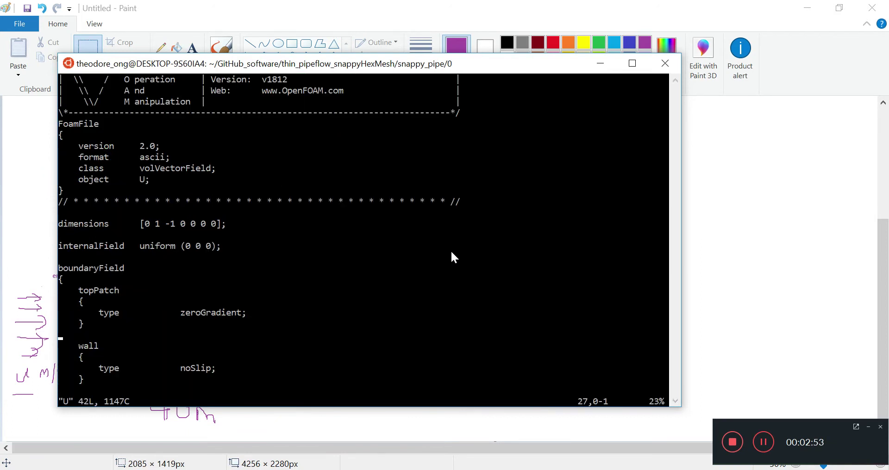
# Examine the internalField setting and the topPatch, wall and bottomPatch boundary conditions in the U file
pyautogui.press('Down')
pyautogui.press('Down')
pyautogui.press('Down')
pyautogui.press('Down')
pyautogui.press('Down')
pyautogui.press('Down')
pyautogui.press('Down')
pyautogui.press('Down')
pyautogui.press('Down')
pyautogui.press('Down')
pyautogui.press('Down')
pyautogui.press('Down')
pyautogui.press('Down')
pyautogui.press('Down')
pyautogui.press('Up')
pyautogui.press('Up')
pyautogui.press('Up')
pyautogui.press('Up')
pyautogui.press('Up')
pyautogui.press('Up')
pyautogui.press('Up')
pyautogui.press('Up')
pyautogui.press('Up')
pyautogui.press('Up')
pyautogui.press('Up')
pyautogui.press('Up')
pyautogui.press('Up')
pyautogui.press('Up')
pyautogui.press('Up')
pyautogui.press('Up')
pyautogui.press('Up')
pyautogui.press('Up')
pyautogui.press('Up')
pyautogui.press('Up')
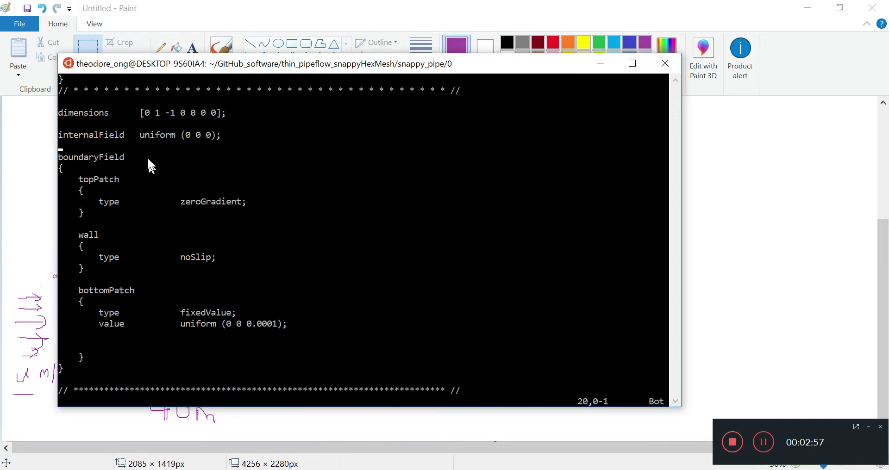
pyautogui.moveTo(143, 135); pyautogui.dragTo(199, 134)
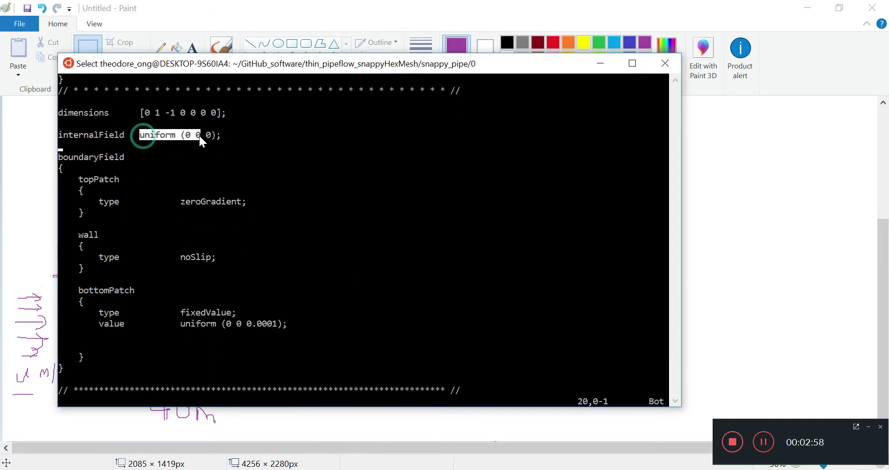
pyautogui.rightClick(345, 165)
# Set the internalField velocity to uniform (0 0 0.0001), matching the bottomPatch value, and save and close the U file
pyautogui.press('Up')
pyautogui.press('Right')
pyautogui.press('Right')
pyautogui.press('Right')
pyautogui.press('Right')
pyautogui.press('Right')
pyautogui.press('Right')
pyautogui.press('Right')
pyautogui.press('Right')
pyautogui.press('Right')
pyautogui.press('Right')
pyautogui.press('Right')
pyautogui.press('Right')
pyautogui.press('Right')
pyautogui.press('Right')
pyautogui.press('Right')
pyautogui.press('Right')
pyautogui.press('Right')
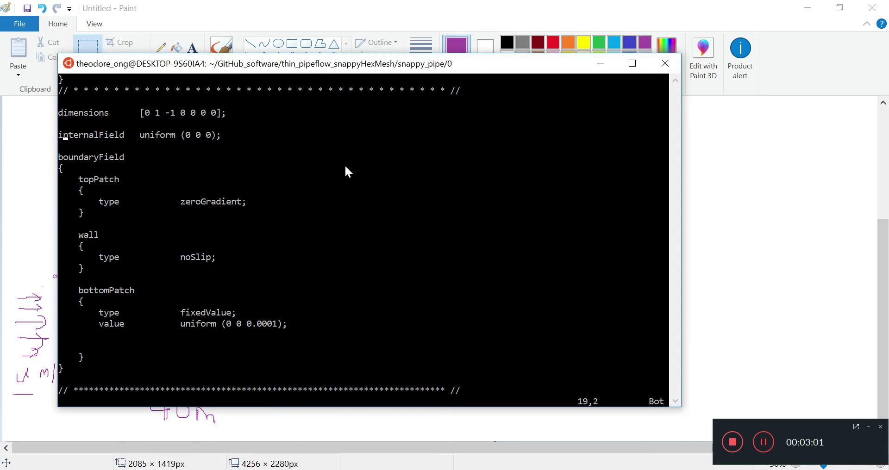
pyautogui.press('Right')
pyautogui.press('Right')
pyautogui.press('Right')
pyautogui.press('Right')
pyautogui.press('Right')
pyautogui.press('Right')
pyautogui.press('Right')
pyautogui.press('Right')
pyautogui.press('Right')
pyautogui.press('Right')
pyautogui.press('Right')
pyautogui.press('Right')
pyautogui.moveTo(100, 321); pyautogui.dragTo(284, 325)
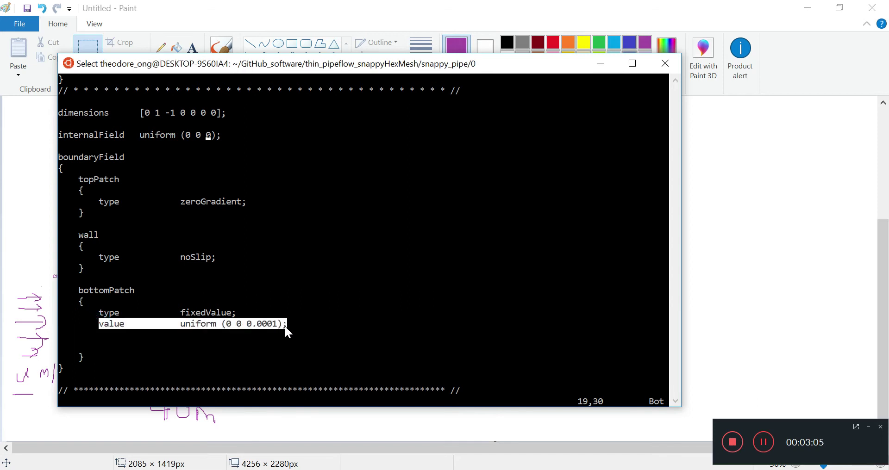
pyautogui.click(284, 325)
pyautogui.moveTo(223, 322); pyautogui.dragTo(278, 321)
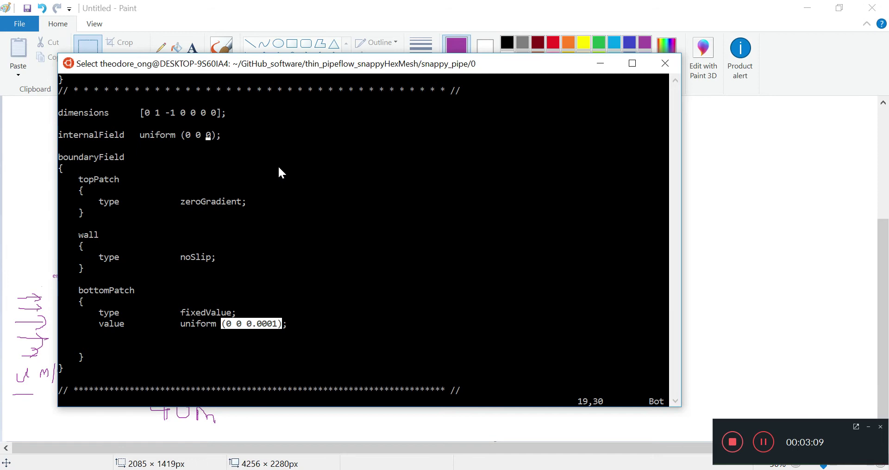
pyautogui.press('Return')
pyautogui.press('l')
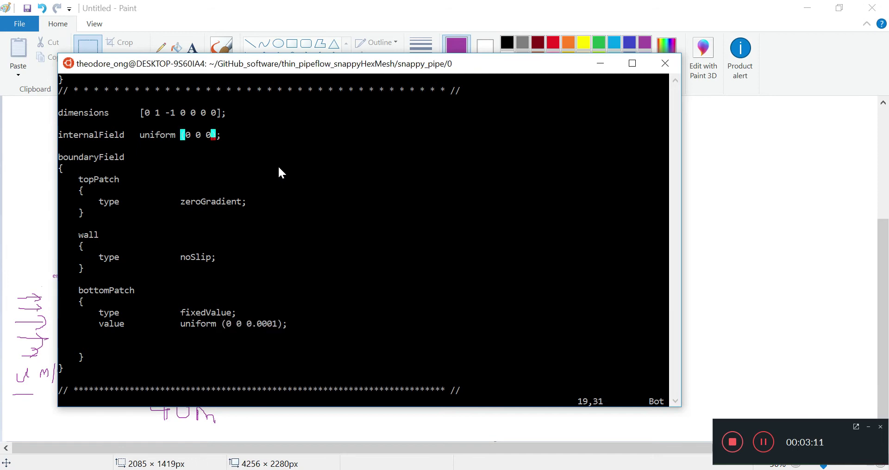
pyautogui.write('i')
pyautogui.write('.0001')
pyautogui.press('Escape')
pyautogui.write(':wq')
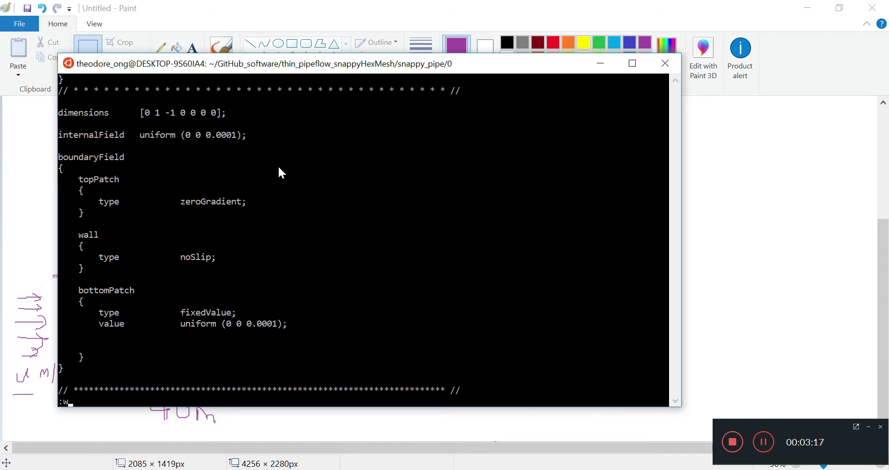
pyautogui.press('Return')
# Return to the parent snappy_pipe folder and list its contents
pyautogui.write('cd ..')
pyautogui.press('Return')
pyautogui.press('Return')
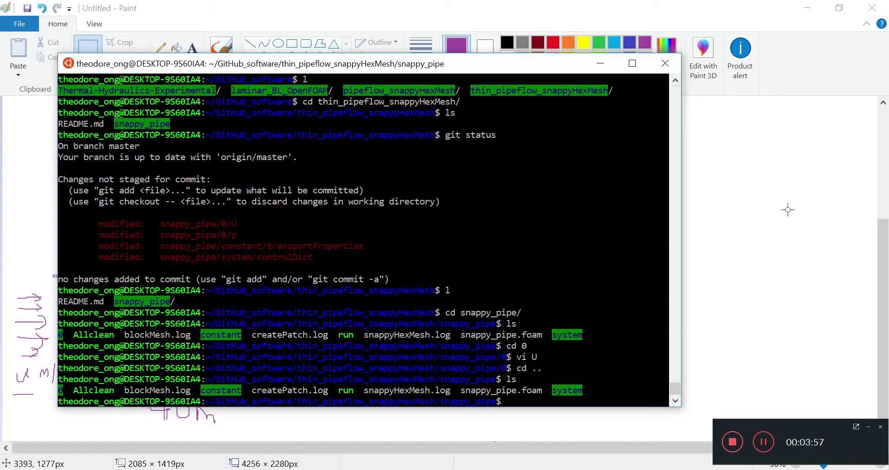
# Switch to Paint and examine the interior of the lower pipe in the entry-region sketch
pyautogui.click(774, 202)
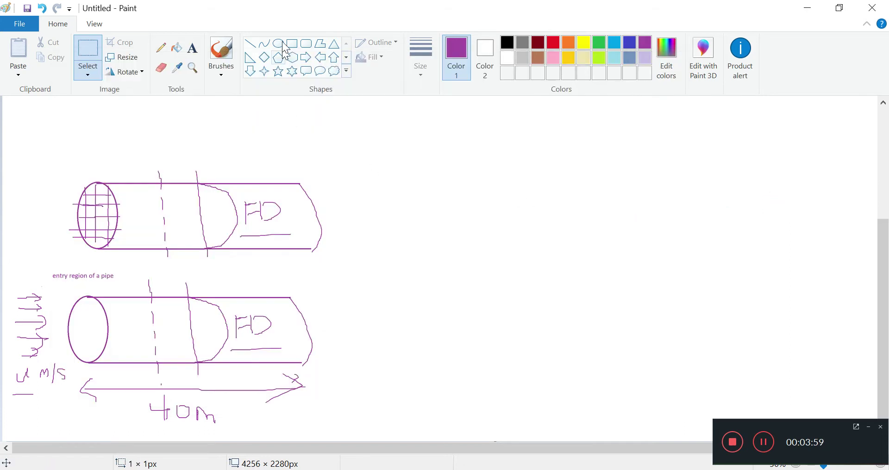
pyautogui.scroll(-1, 79, 347)
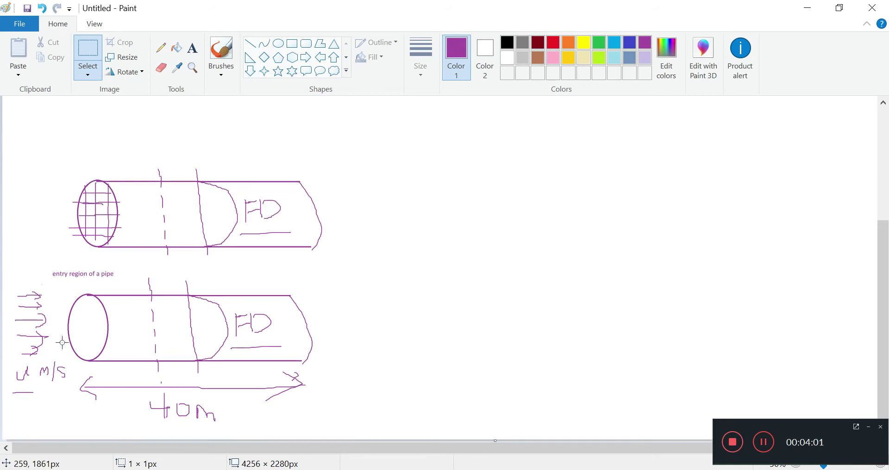
pyautogui.moveTo(109, 299)
pyautogui.mouseDown()
pyautogui.moveTo(156, 335)
pyautogui.moveTo(283, 348)
pyautogui.mouseUp()
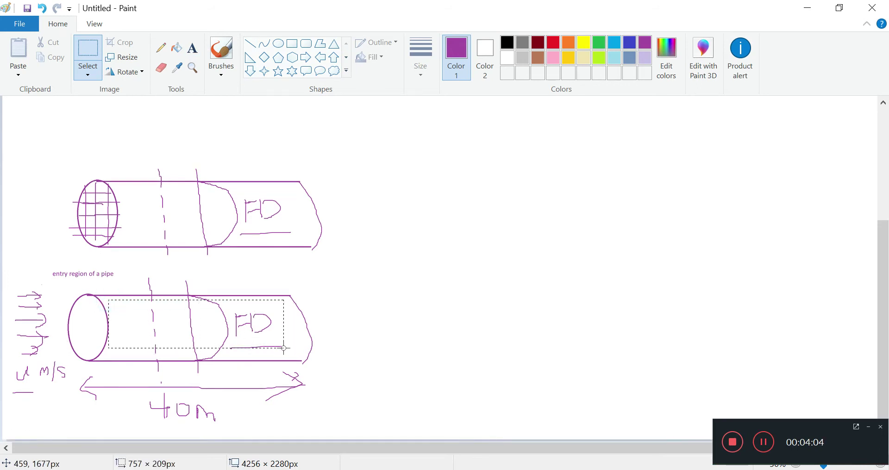
pyautogui.click(417, 344)
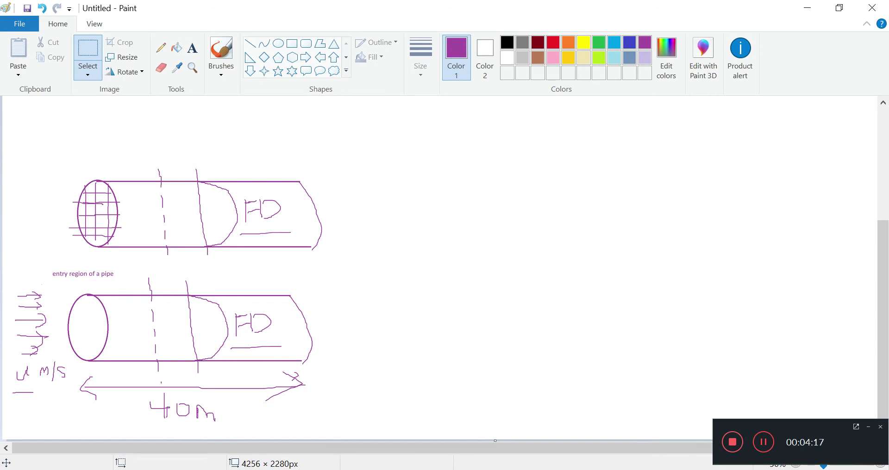
# Switch back to the Ubuntu terminal and run the icoFoam solver in the snappy_pipe folder
pyautogui.click(407, 458)
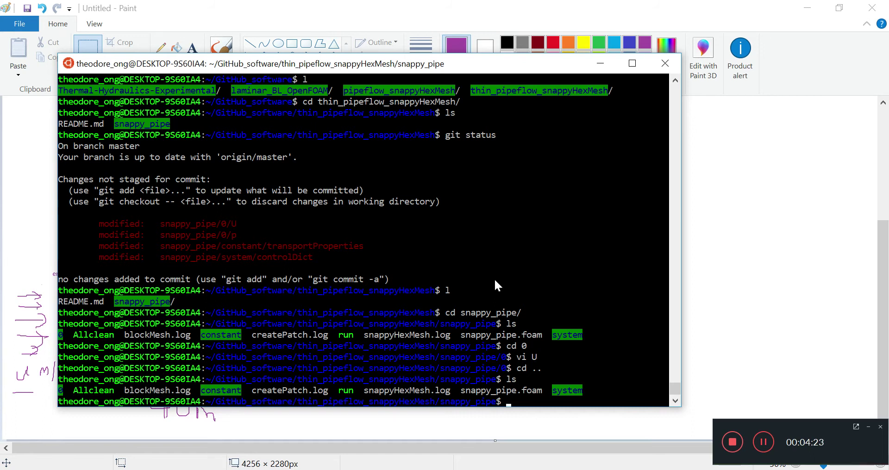
pyautogui.write('icoFoam')
pyautogui.press('Return')
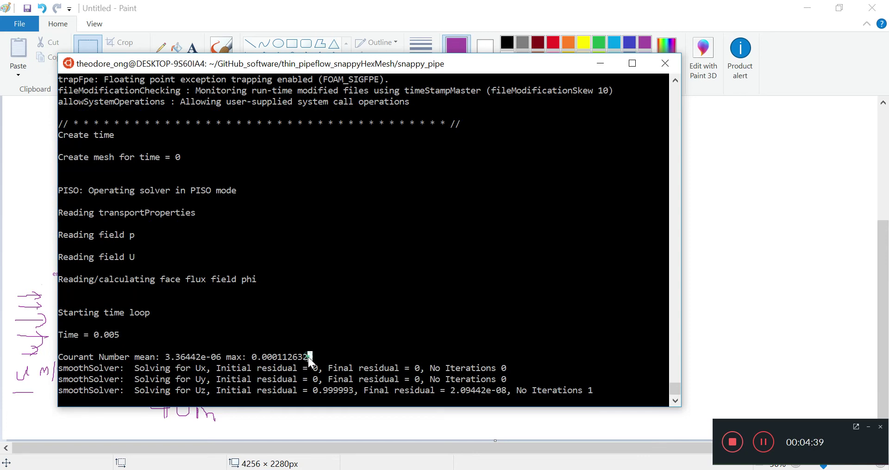
# Examine the maximum Courant number and the Ux, Uy and Uz residuals of the first time step
pyautogui.moveTo(307, 357); pyautogui.dragTo(249, 354)
pyautogui.click(295, 271)
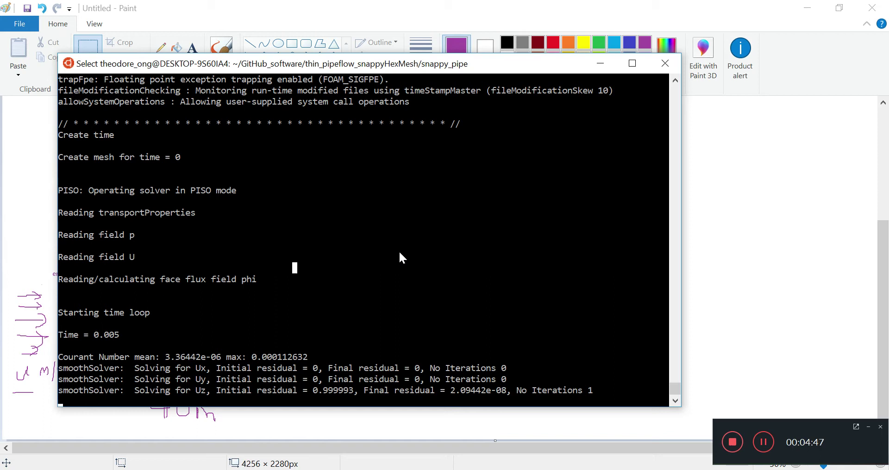
pyautogui.press('Escape')
pyautogui.press('Return')
pyautogui.press('Return')
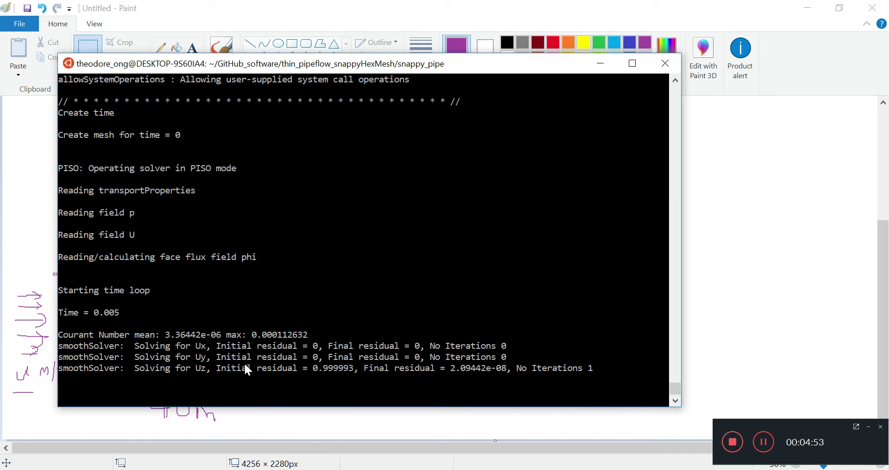
pyautogui.moveTo(581, 365); pyautogui.dragTo(59, 335)
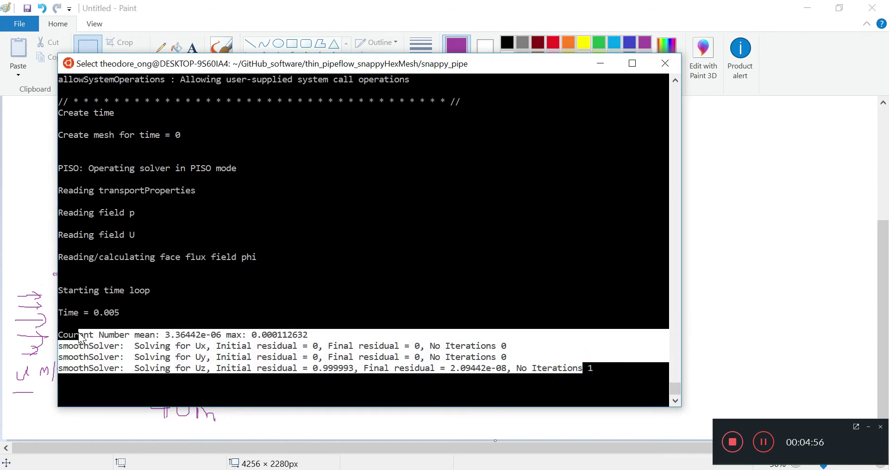
pyautogui.click(196, 345)
pyautogui.moveTo(251, 335); pyautogui.dragTo(323, 342)
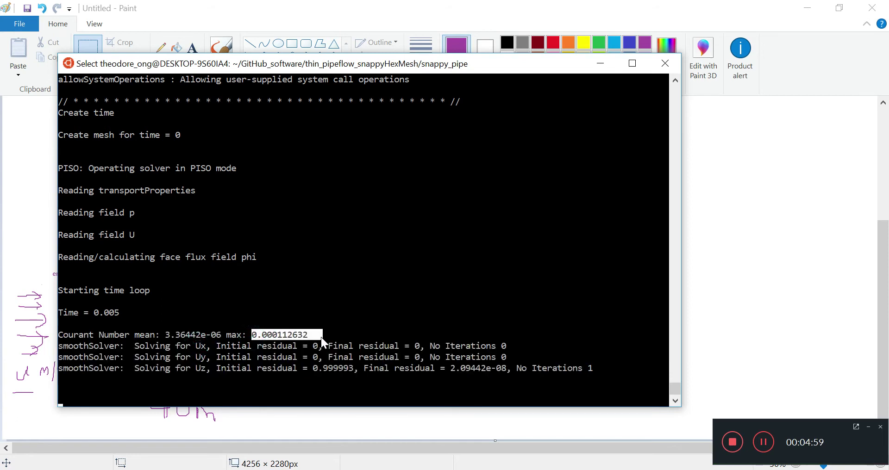
pyautogui.click(321, 381)
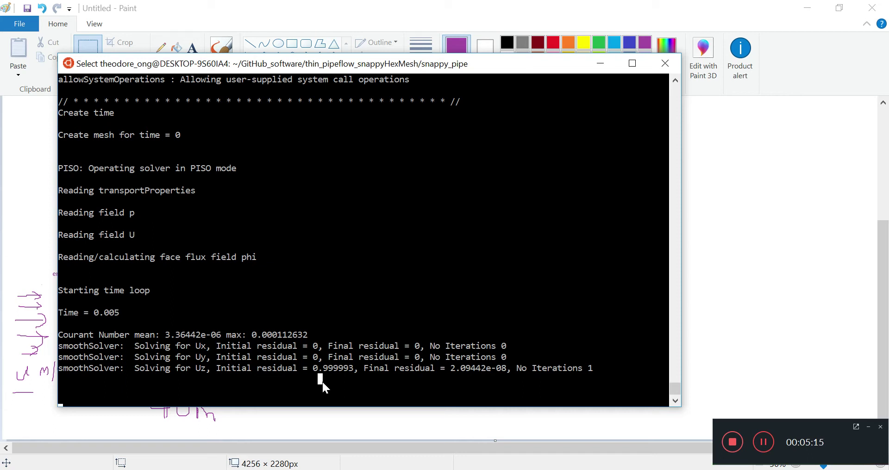
pyautogui.scroll(2, 258, 290)
pyautogui.scroll(-2, 258, 290)
pyautogui.click(760, 442)
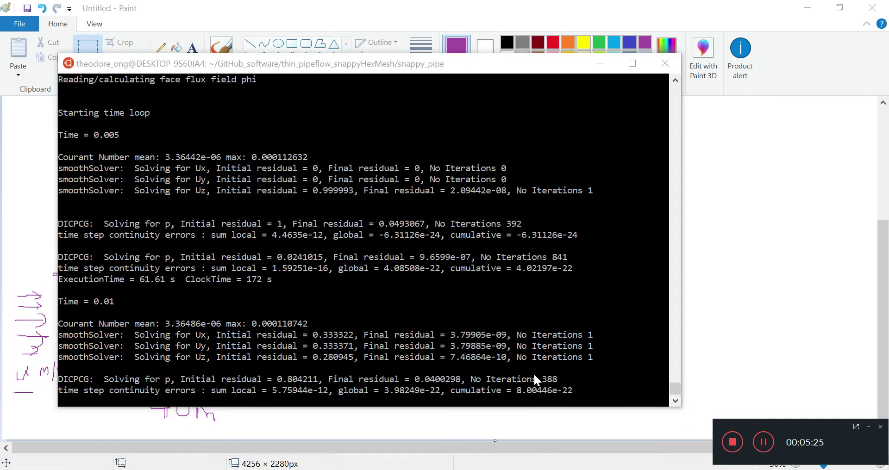
# Check the first time step's execution and clock times and compare the maximum Courant numbers of the first two time steps
pyautogui.click(270, 275)
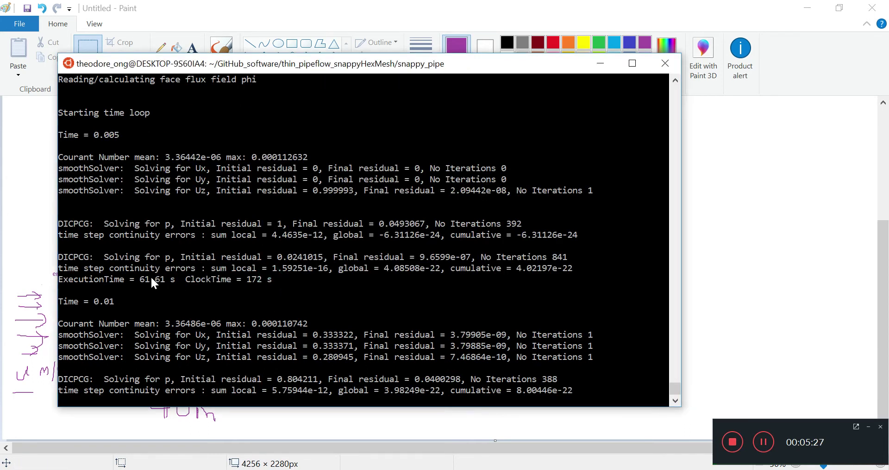
pyautogui.moveTo(240, 240); pyautogui.dragTo(287, 288)
pyautogui.click(267, 278)
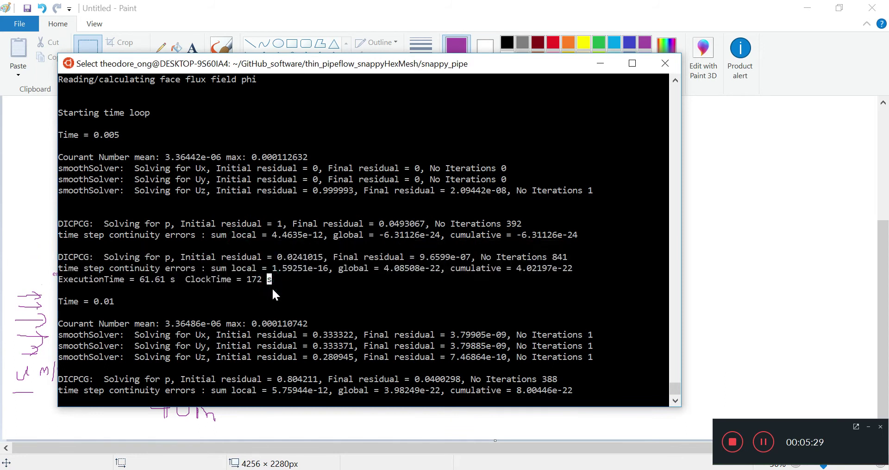
pyautogui.moveTo(139, 280); pyautogui.dragTo(276, 277)
pyautogui.click(286, 304)
pyautogui.moveTo(264, 277); pyautogui.dragTo(71, 168)
pyautogui.click(71, 168)
pyautogui.moveTo(252, 323); pyautogui.dragTo(308, 327)
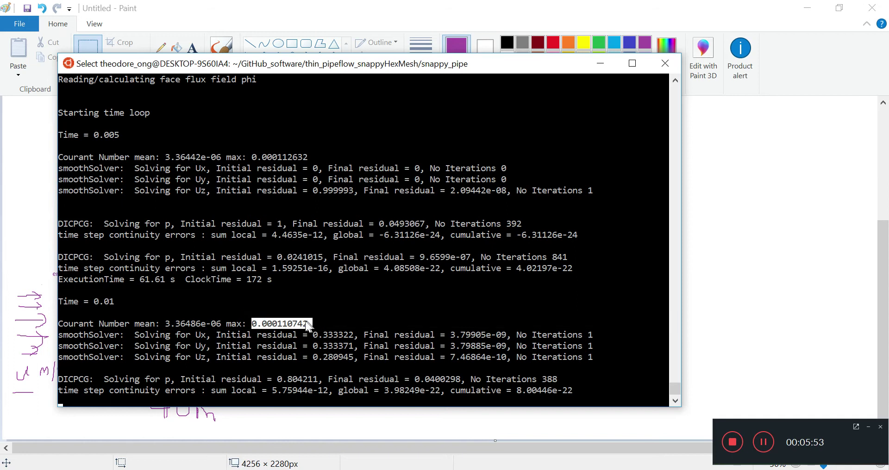
pyautogui.doubleClick(253, 157)
pyautogui.click(320, 257)
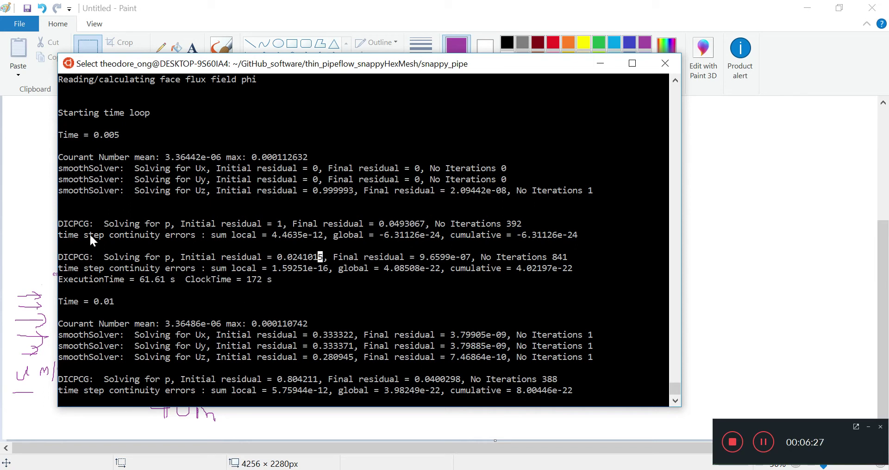
# Compare the residuals and iteration counts of the two pressure solves in the first time step's output
pyautogui.moveTo(62, 254); pyautogui.dragTo(264, 280)
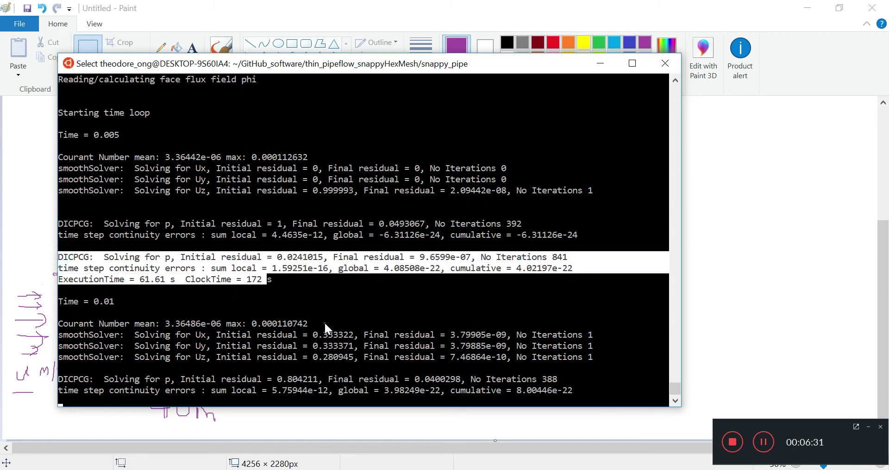
pyautogui.click(325, 305)
pyautogui.moveTo(393, 225); pyautogui.dragTo(423, 268)
pyautogui.click(425, 274)
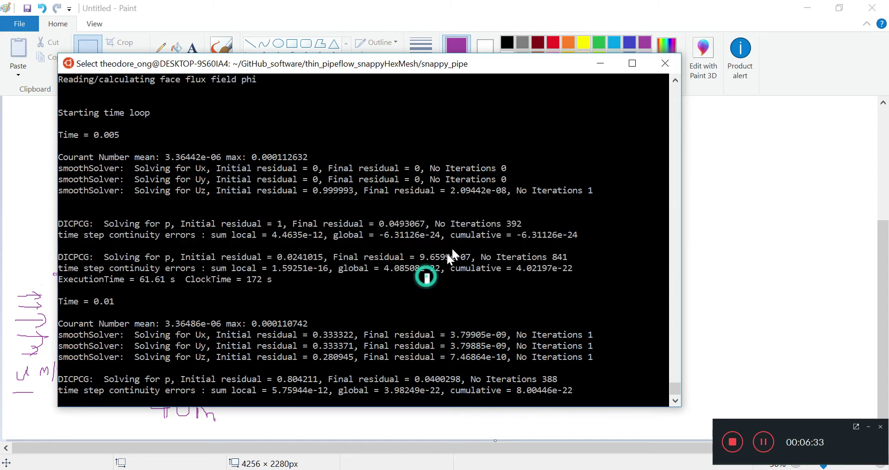
pyautogui.moveTo(501, 223); pyautogui.dragTo(526, 224)
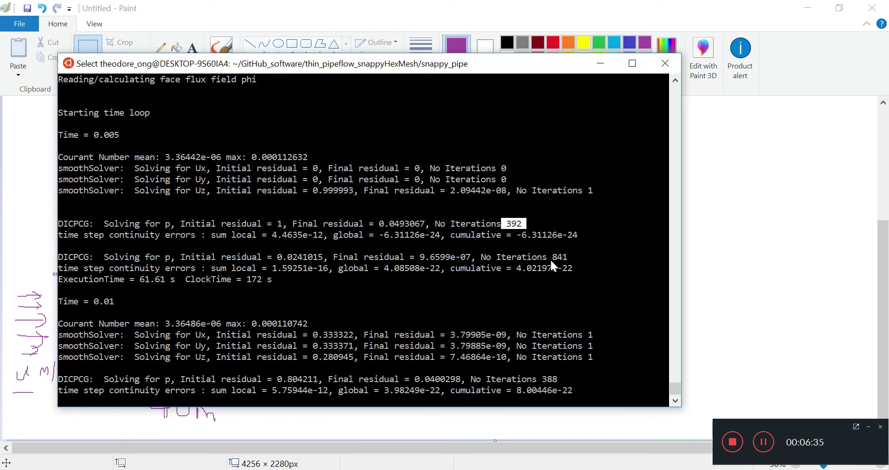
pyautogui.moveTo(551, 256); pyautogui.dragTo(570, 259)
pyautogui.click(562, 282)
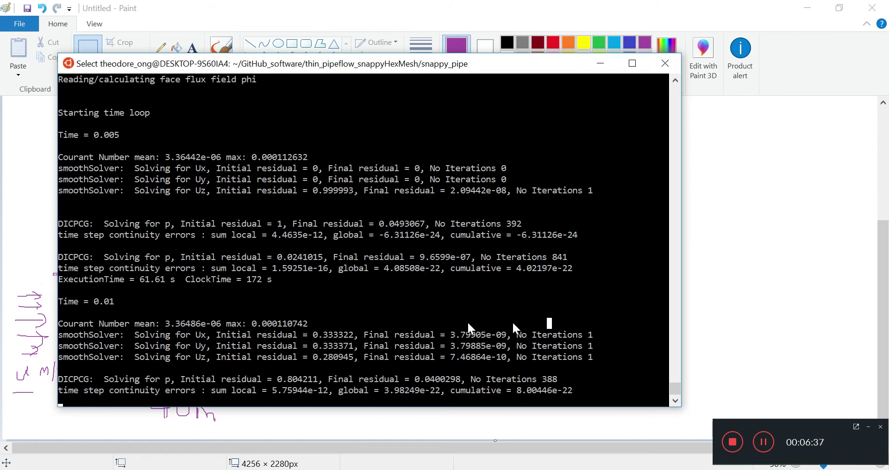
pyautogui.moveTo(265, 282); pyautogui.dragTo(130, 153)
pyautogui.click(143, 246)
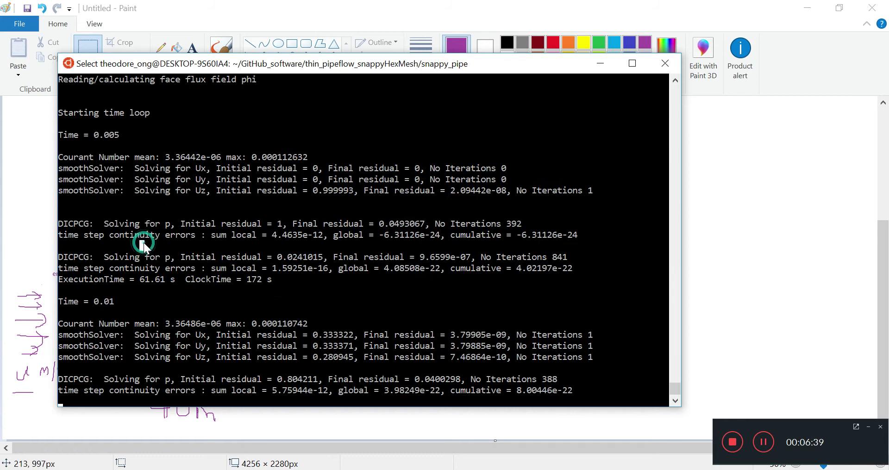
pyautogui.moveTo(264, 263); pyautogui.dragTo(48, 133)
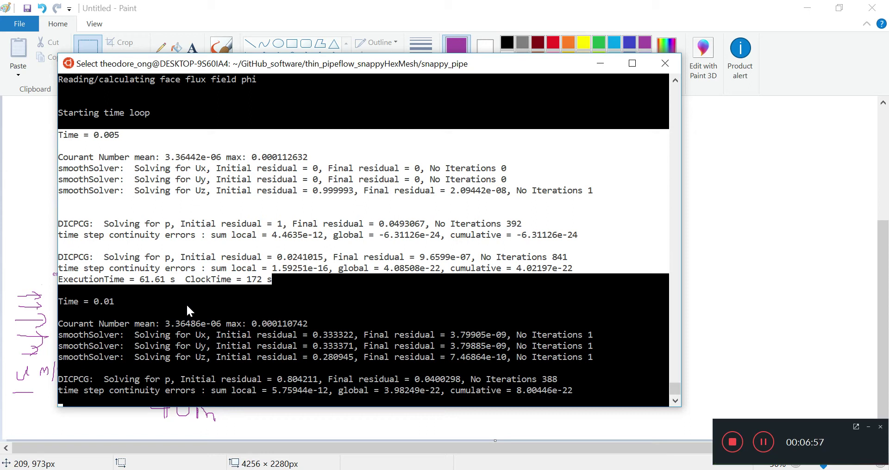
pyautogui.click(772, 448)
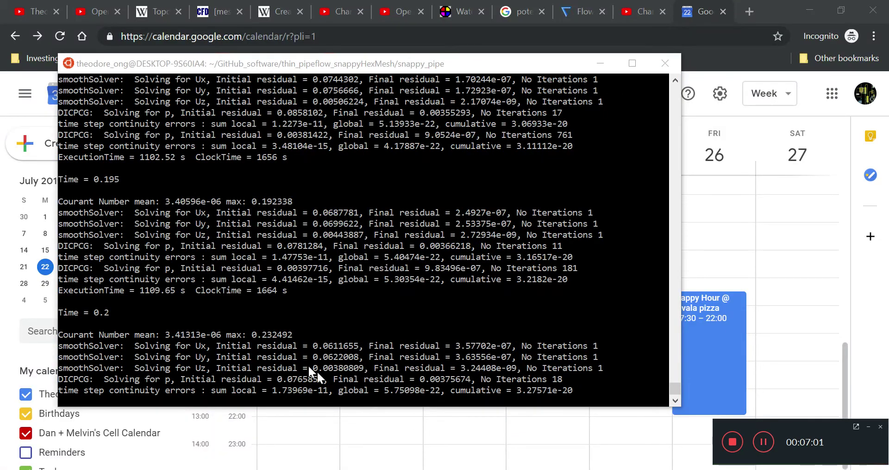
# Compare the maximum Courant numbers at times 0.195 and 0.2 with those of earlier time steps back to 0.15
pyautogui.click(66, 176)
pyautogui.moveTo(307, 279); pyautogui.dragTo(58, 184)
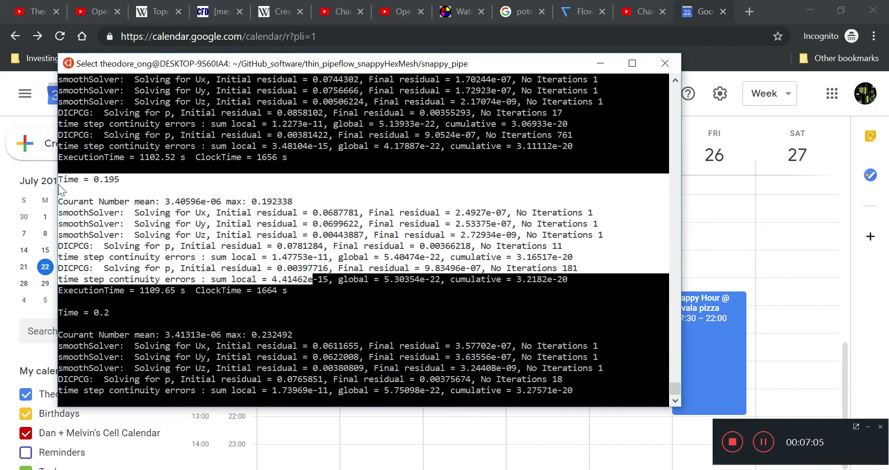
pyautogui.click(267, 281)
pyautogui.moveTo(226, 200); pyautogui.dragTo(289, 204)
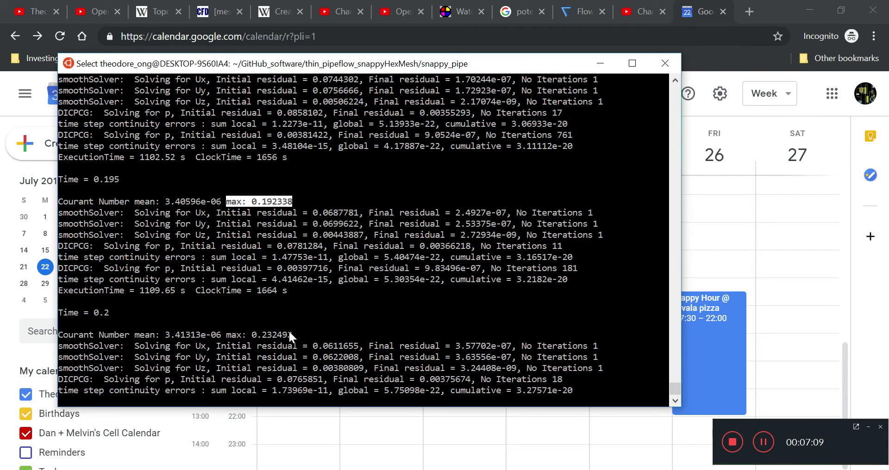
pyautogui.moveTo(291, 336); pyautogui.dragTo(227, 333)
pyautogui.scroll(20, 301, 350)
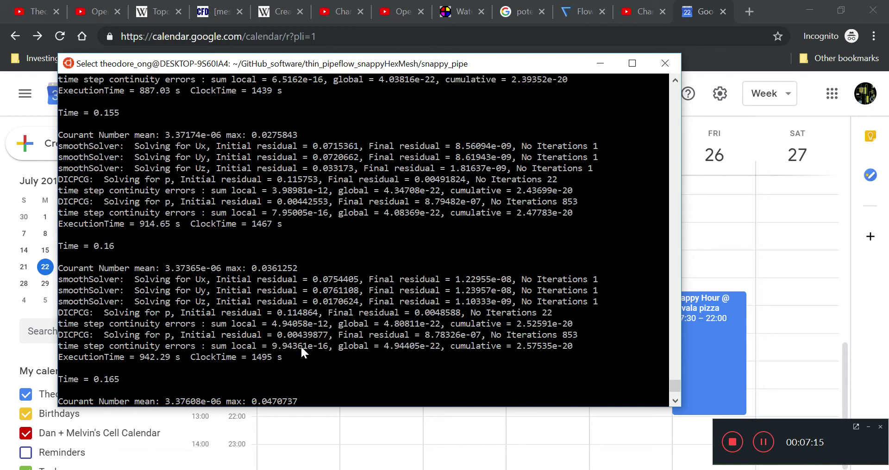
pyautogui.scroll(5, 240, 168)
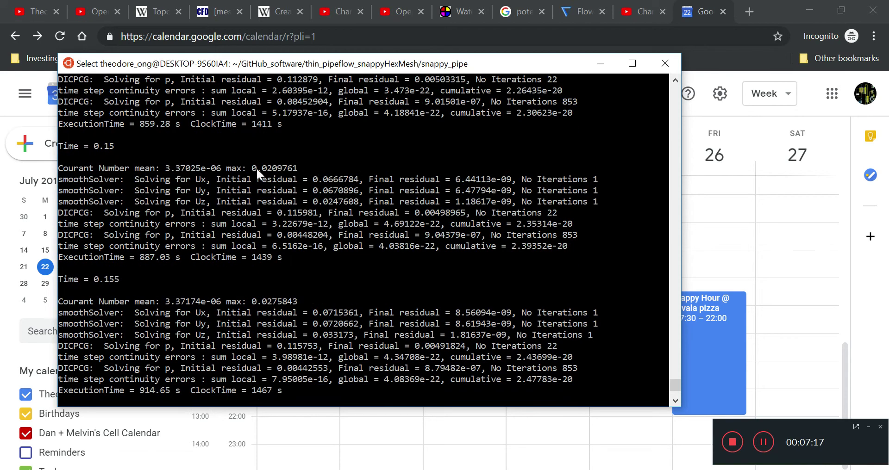
pyautogui.moveTo(251, 167); pyautogui.dragTo(295, 169)
pyautogui.scroll(-5, 254, 305)
pyautogui.scroll(-2, 270, 278)
pyautogui.scroll(-20, 274, 296)
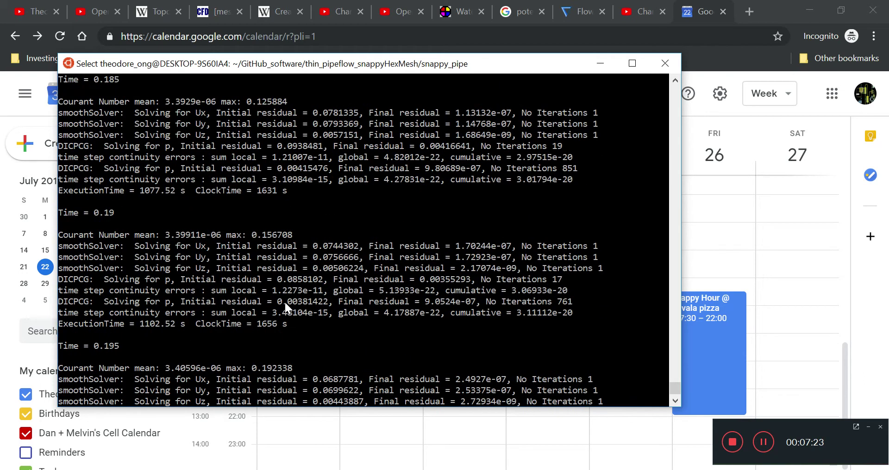
pyautogui.moveTo(255, 329); pyautogui.dragTo(295, 336)
pyautogui.click(325, 346)
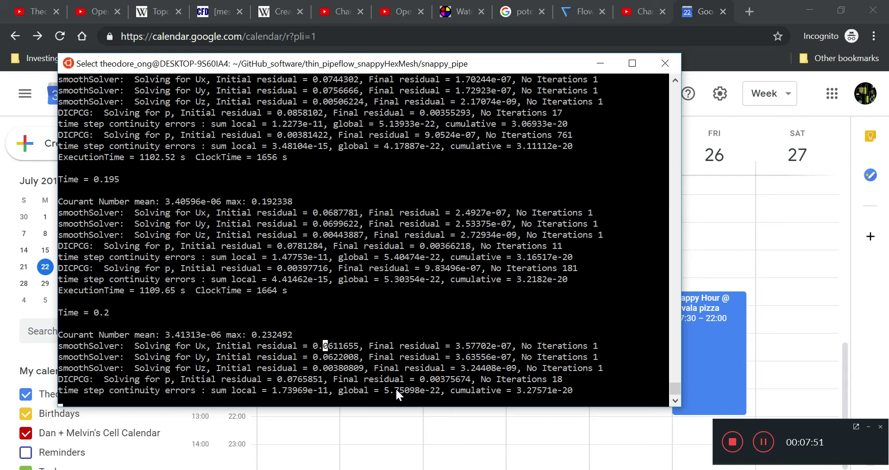
# Examine the solver output for time 0.2, checking its maximum Courant number and the initial pressure residual
pyautogui.moveTo(64, 316); pyautogui.dragTo(331, 306)
pyautogui.rightClick(577, 390)
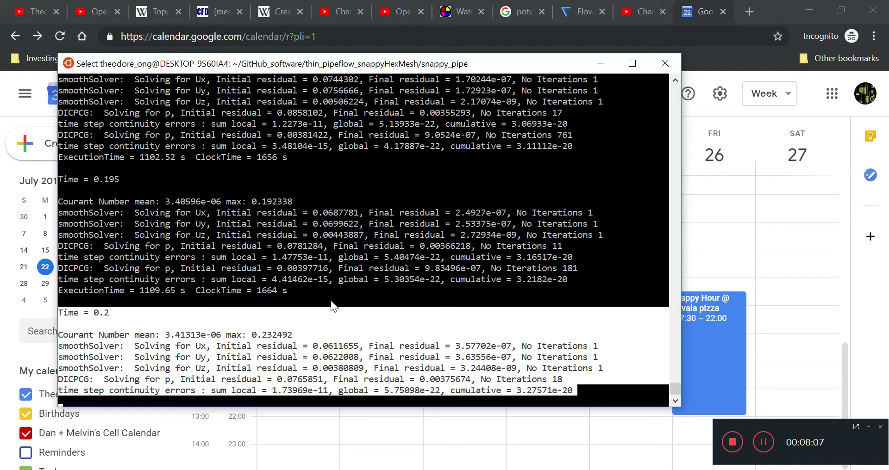
pyautogui.click(365, 333)
pyautogui.moveTo(253, 331); pyautogui.dragTo(299, 331)
pyautogui.click(301, 382)
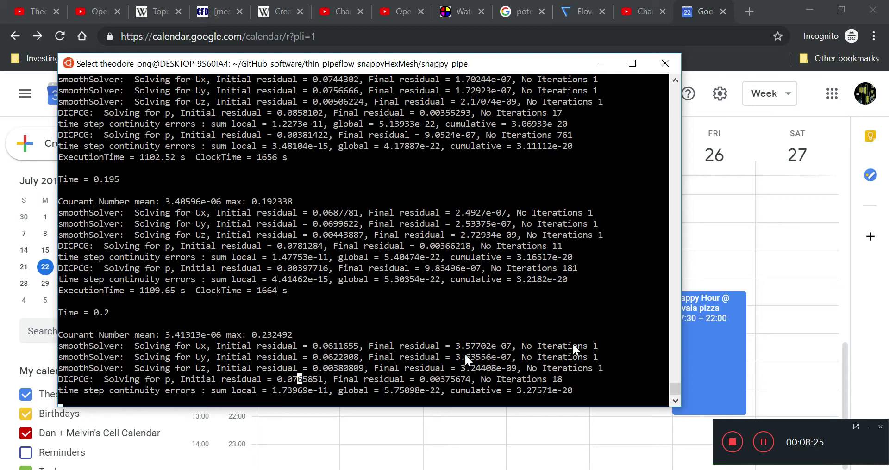
pyautogui.click(768, 451)
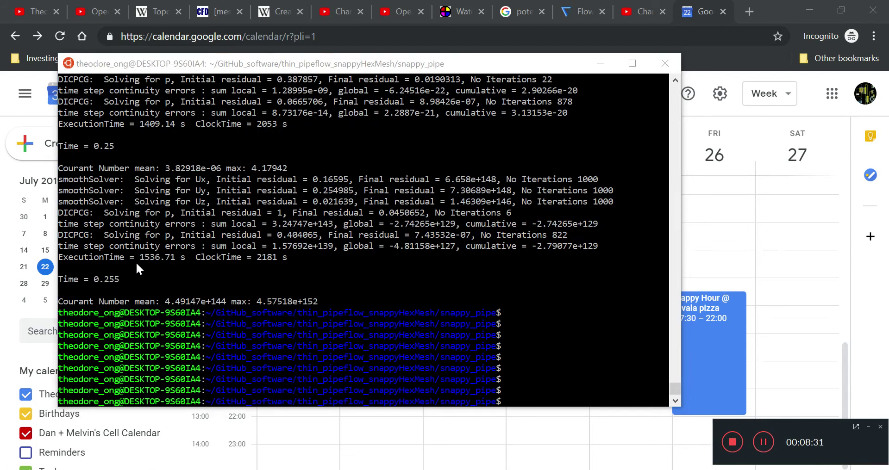
# Compare the maximum Courant numbers and solver residuals between times 0.25 and 0.255
pyautogui.click(254, 254)
pyautogui.click(270, 277)
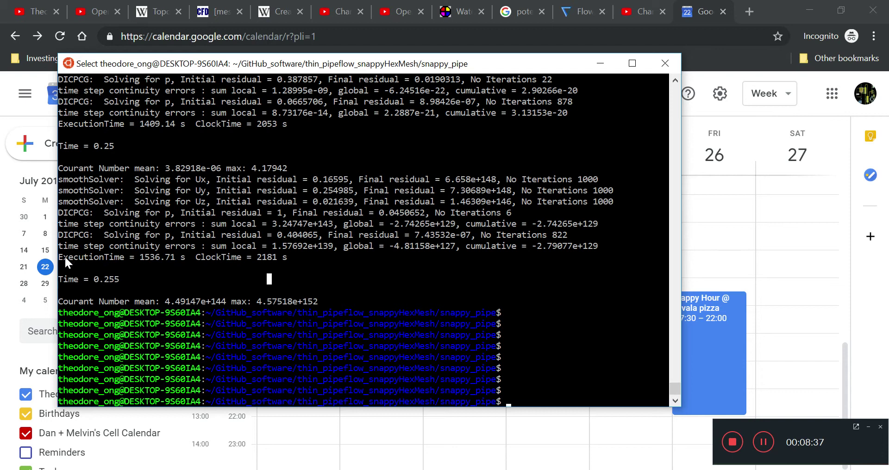
pyautogui.moveTo(318, 304); pyautogui.dragTo(63, 167)
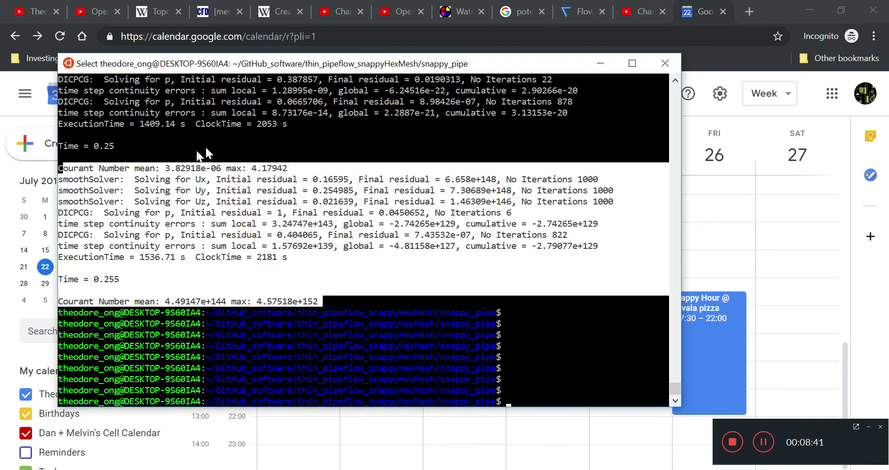
pyautogui.click(249, 167)
# List the contents of the case directory and review the solver output for times 0.25 and 0.255 again
pyautogui.write('l')
pyautogui.press('Return')
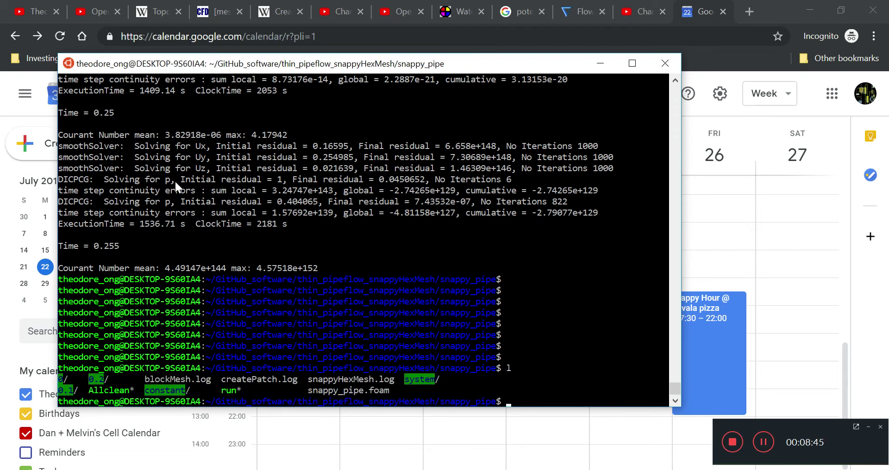
pyautogui.moveTo(69, 106); pyautogui.dragTo(311, 255)
pyautogui.click(314, 254)
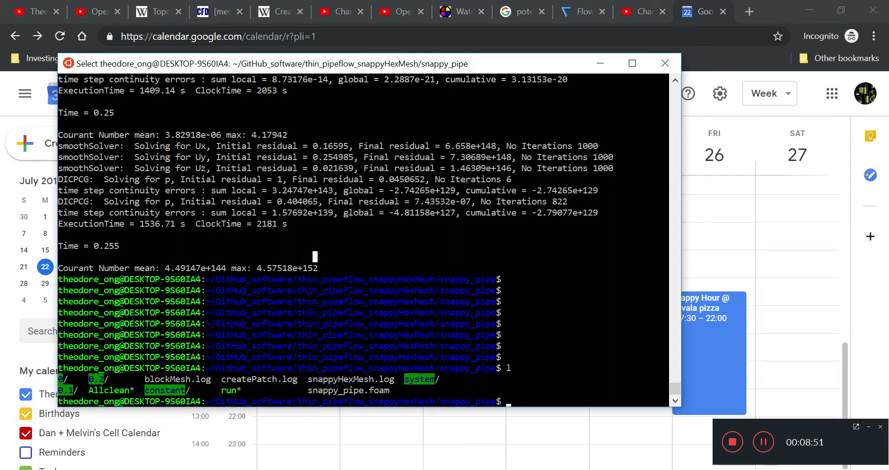
# Switch to ParaView and cut snappy_pipe.foam with a plane Slice along the X normal
pyautogui.hotkey('alt', 'Tab')
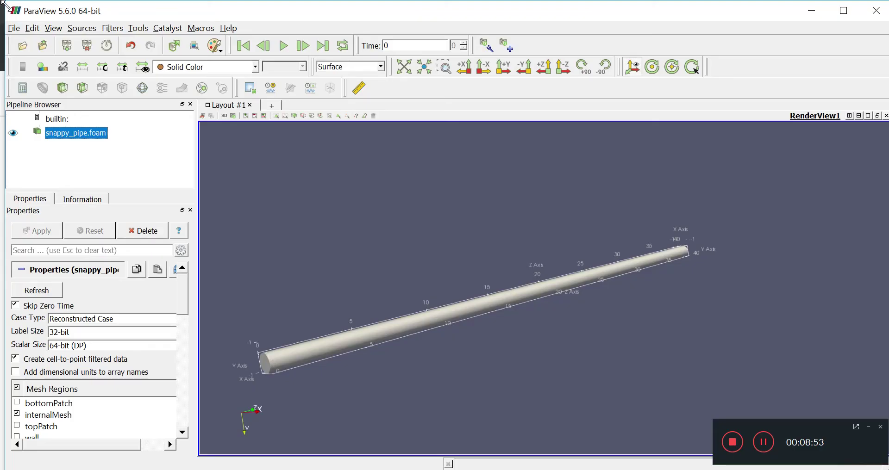
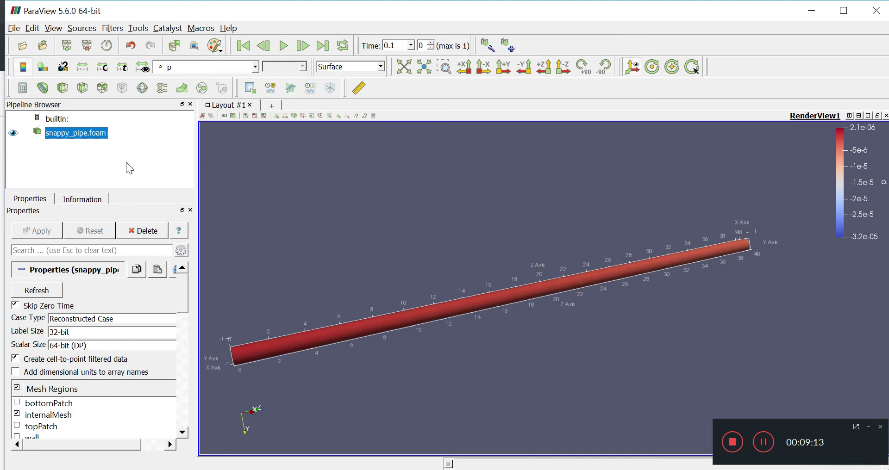
pyautogui.click(97, 31)
pyautogui.moveTo(188, 162)
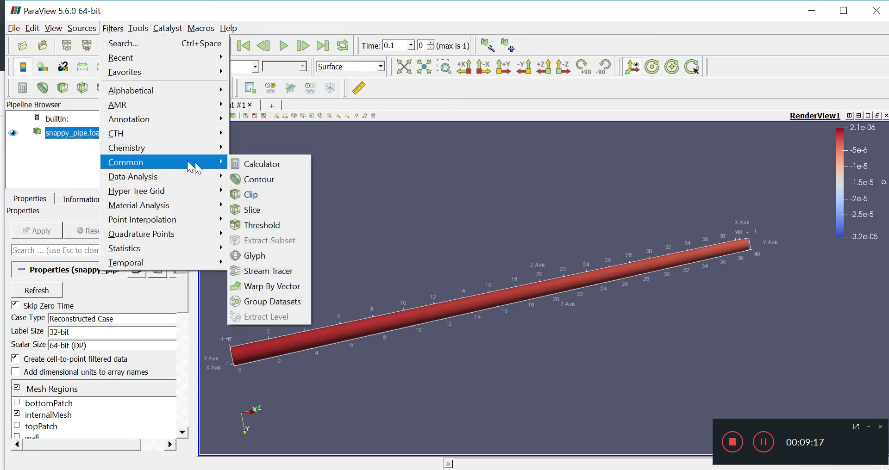
pyautogui.click(253, 210)
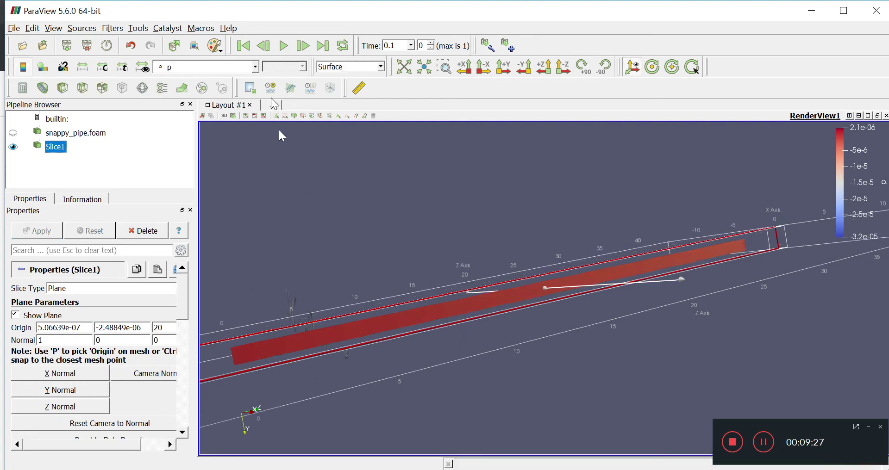
# Colour the slice by the magnitude of the cell field U and rescale the colours to the visible data range
pyautogui.click(204, 69)
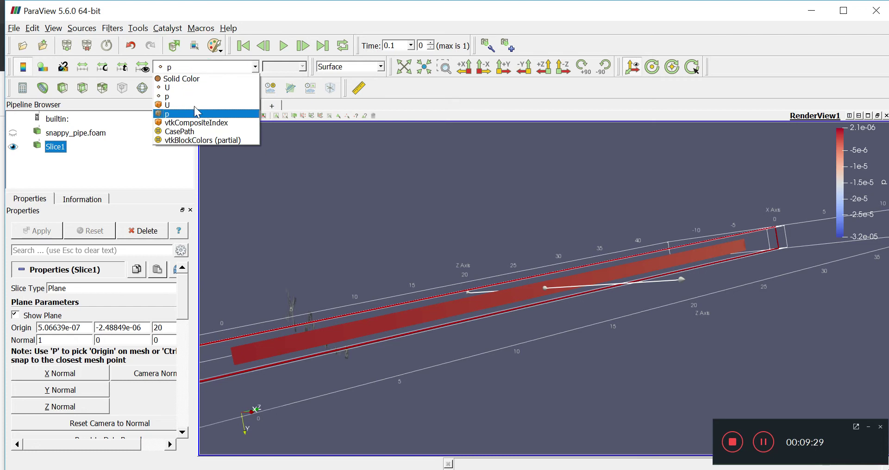
pyautogui.click(193, 105)
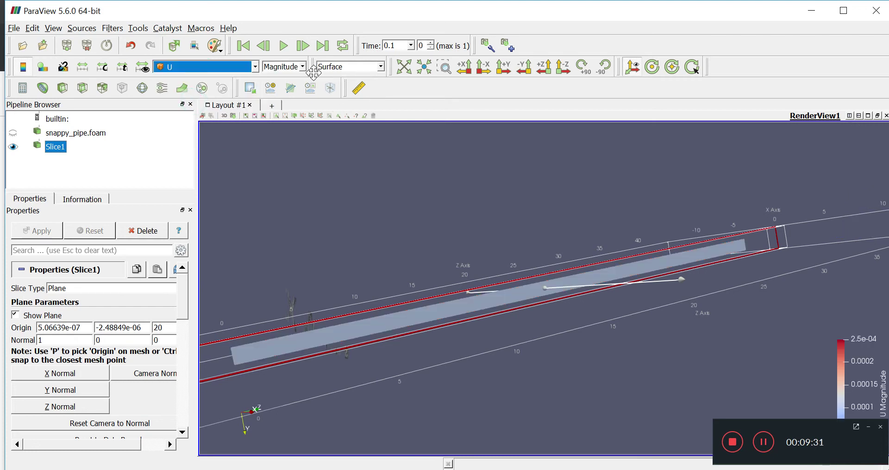
pyautogui.click(148, 69)
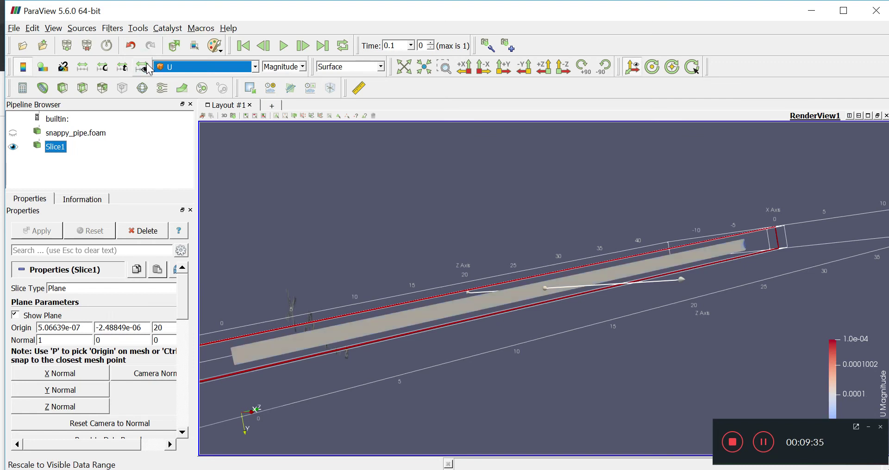
pyautogui.moveTo(801, 270); pyautogui.dragTo(741, 282)
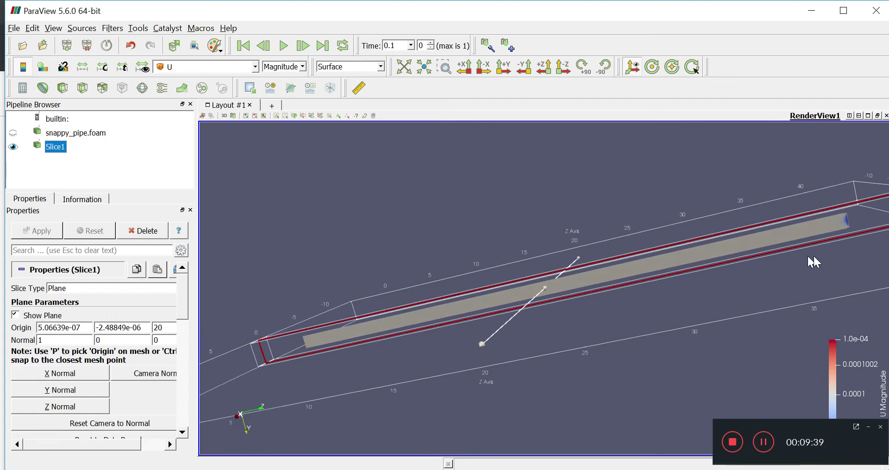
pyautogui.moveTo(849, 253); pyautogui.dragTo(763, 330)
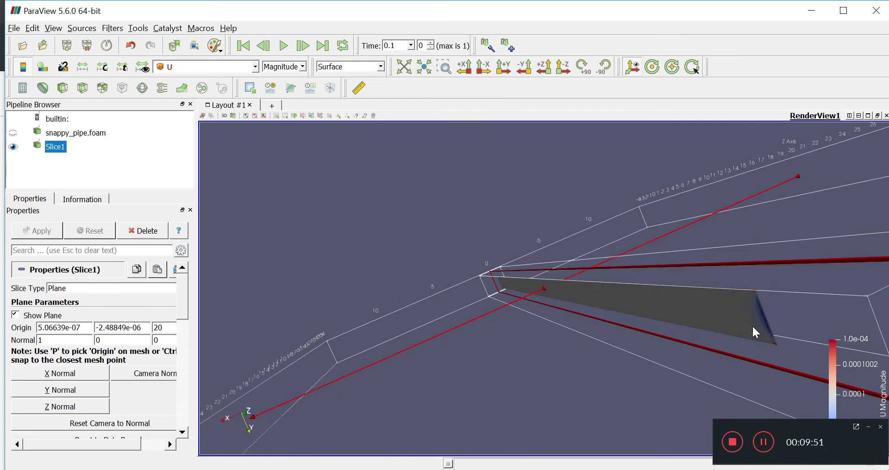
pyautogui.click(713, 376)
pyautogui.moveTo(713, 379); pyautogui.dragTo(712, 369)
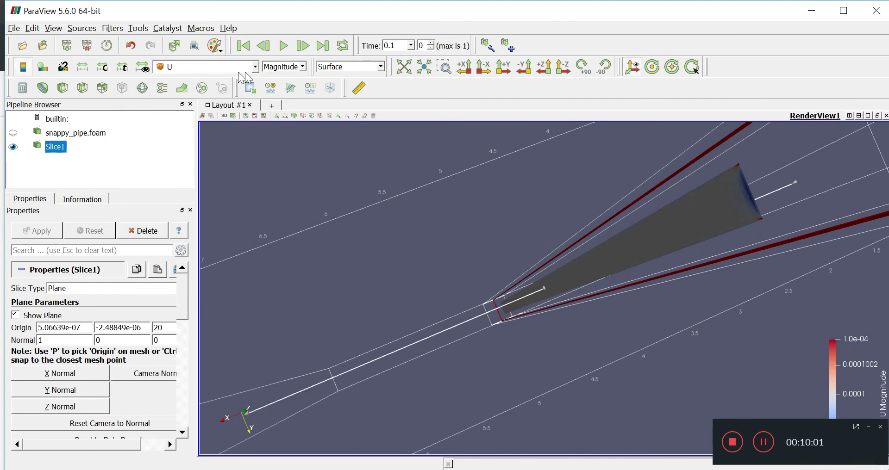
# Colour the slice by the X component of U
pyautogui.click(286, 68)
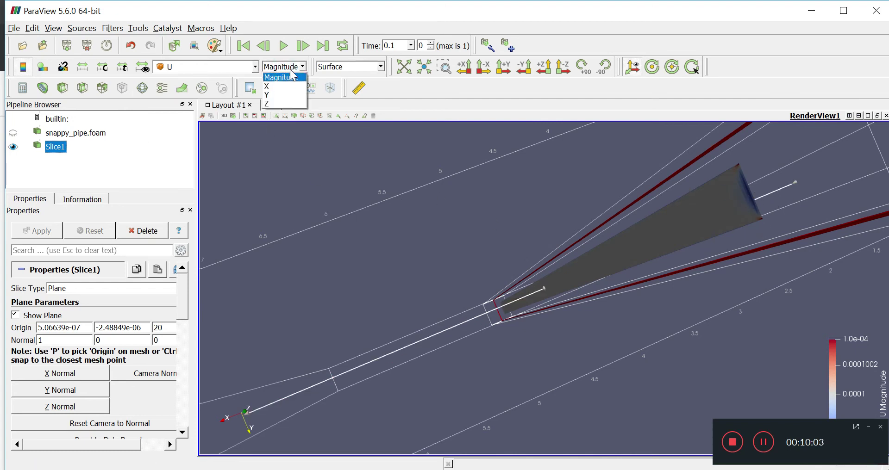
pyautogui.click(277, 86)
pyautogui.moveTo(572, 297); pyautogui.dragTo(675, 318)
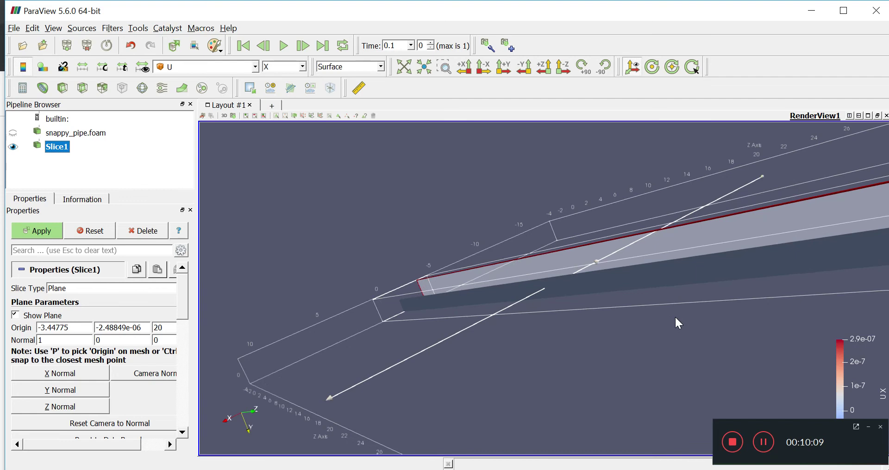
pyautogui.scroll(-2, 678, 323)
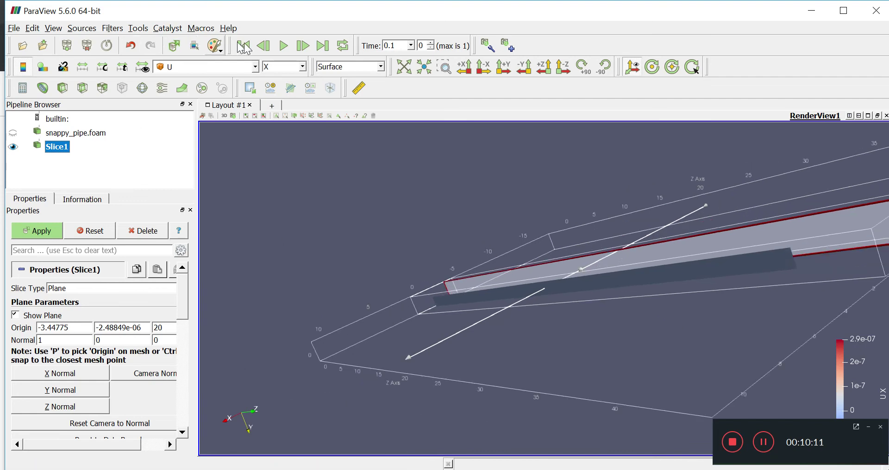
# Colour the slice by the Z component of U and advance the results to time 0.2
pyautogui.click(268, 66)
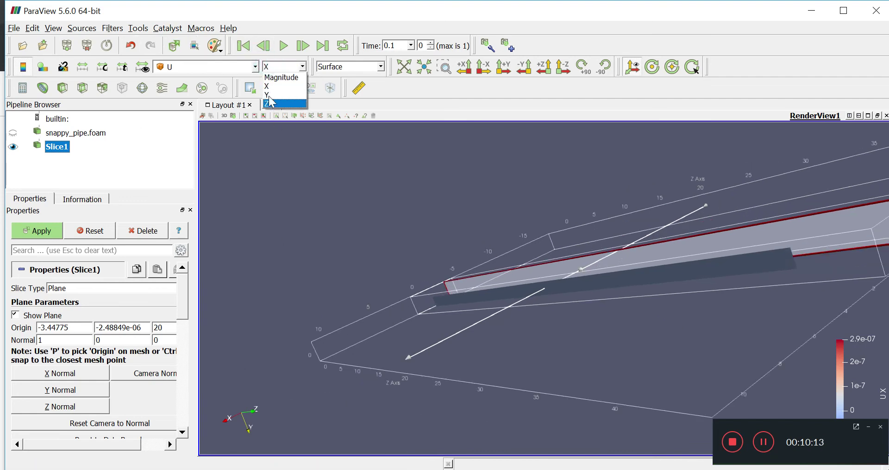
pyautogui.click(270, 106)
pyautogui.moveTo(587, 323); pyautogui.dragTo(631, 342)
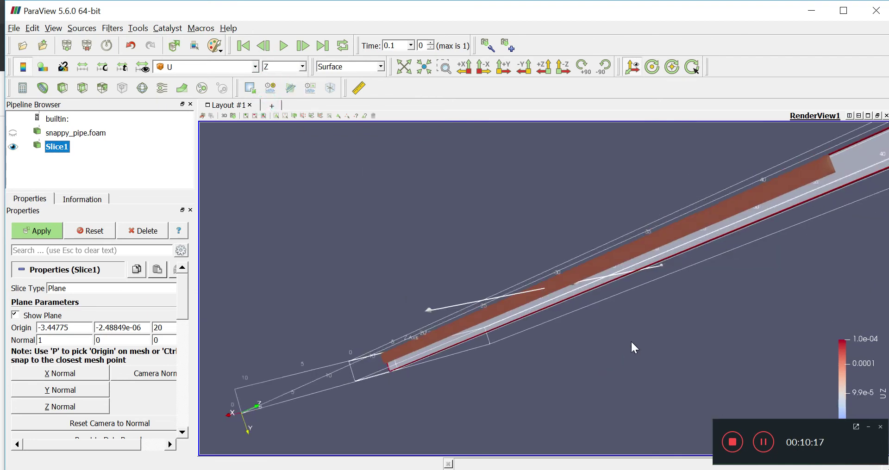
pyautogui.click(431, 43)
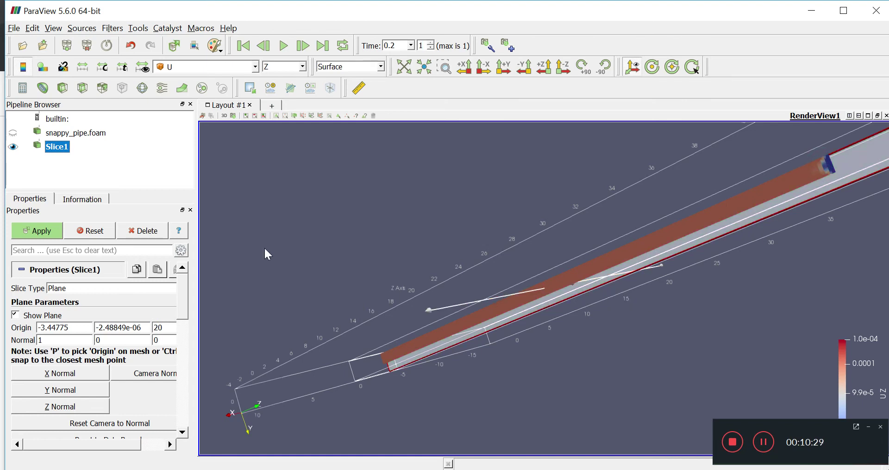
# Try to add arrow glyphs to the slice with the Glyph filter, check its orientation array, and delete the filter
pyautogui.click(64, 150)
pyautogui.click(93, 161)
pyautogui.click(64, 150)
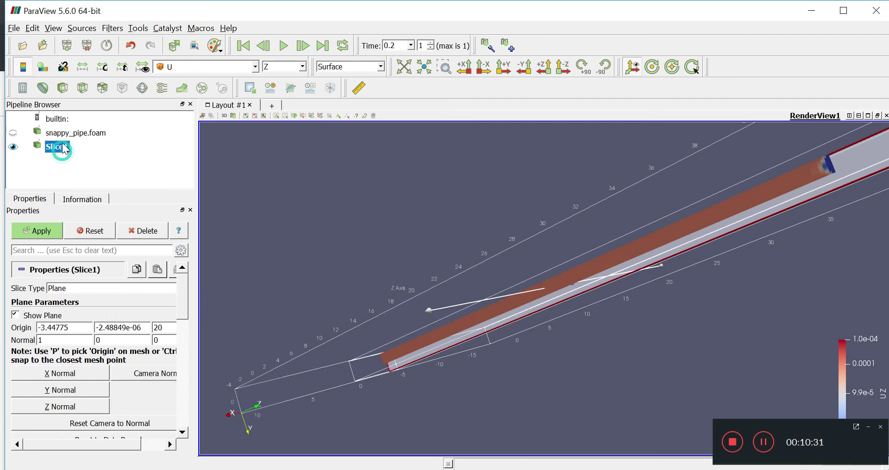
pyautogui.click(113, 26)
pyautogui.press('Right')
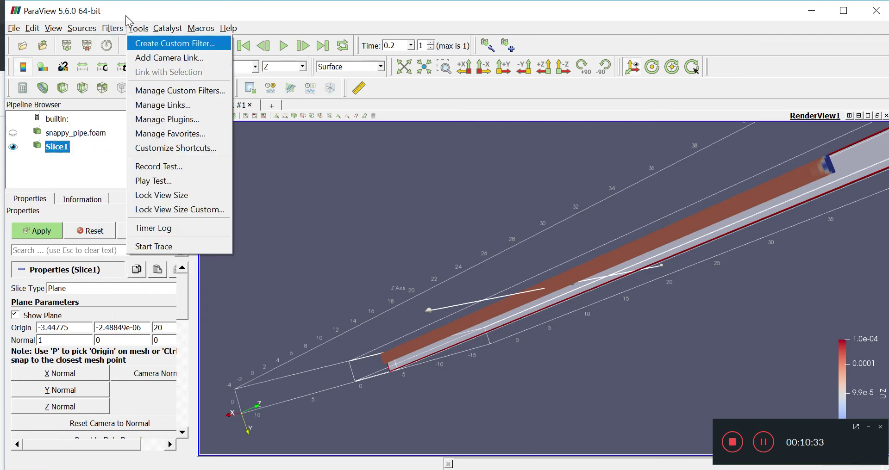
pyautogui.moveTo(112, 28)
pyautogui.moveTo(141, 164)
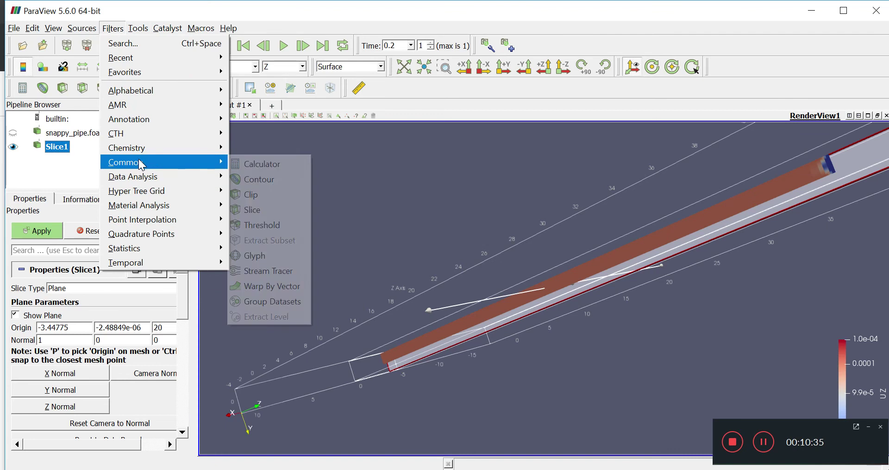
pyautogui.click(262, 255)
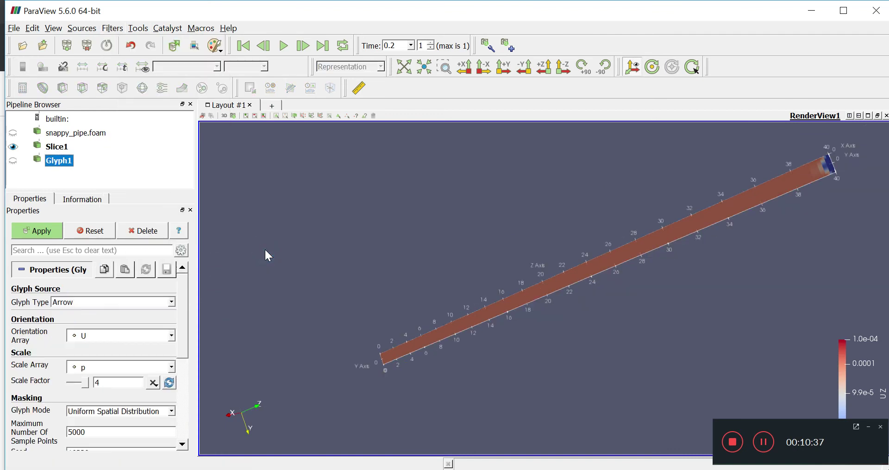
pyautogui.click(26, 234)
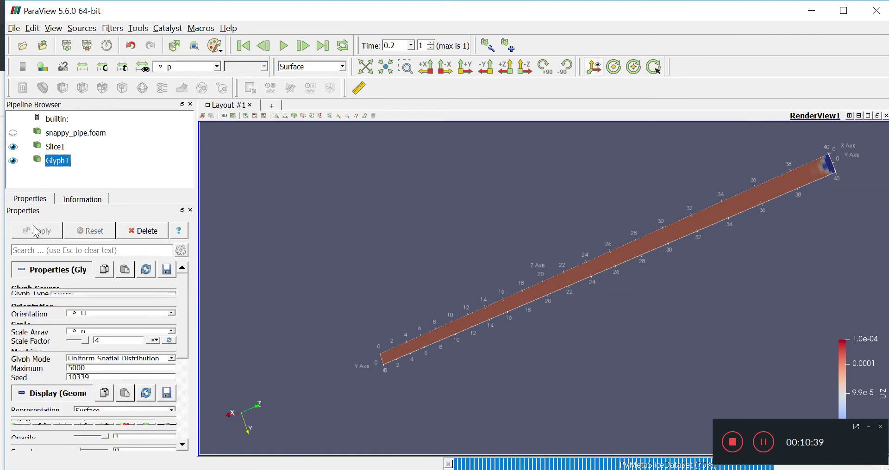
pyautogui.click(144, 334)
pyautogui.click(146, 337)
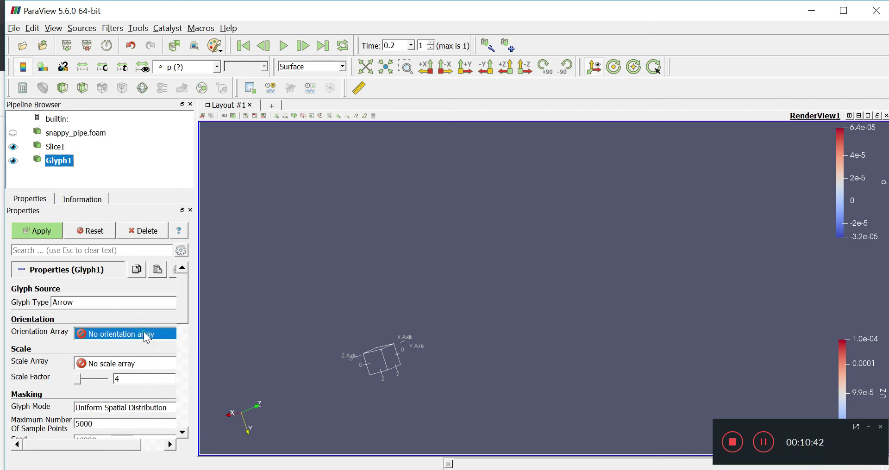
pyautogui.click(135, 236)
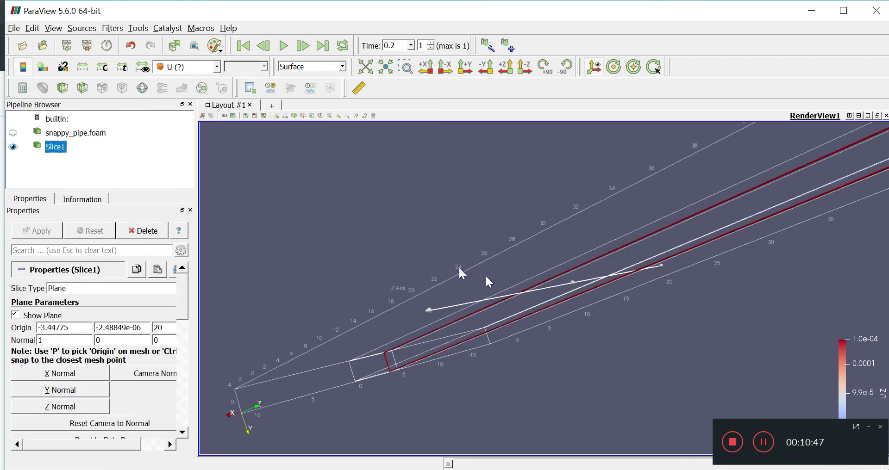
# Set the slice plane's X and Y origin coordinates to 0 and apply the change
pyautogui.doubleClick(115, 327)
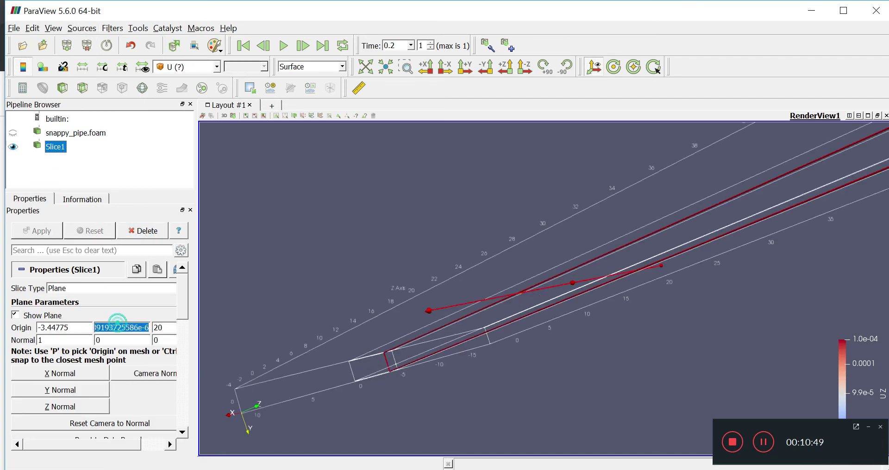
pyautogui.write('0')
pyautogui.hotkey('shift', 'Tab')
pyautogui.write('0')
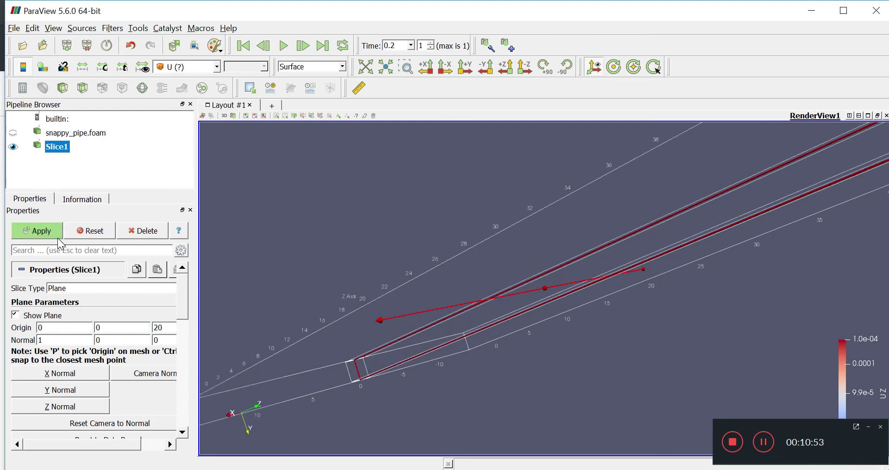
pyautogui.click(55, 233)
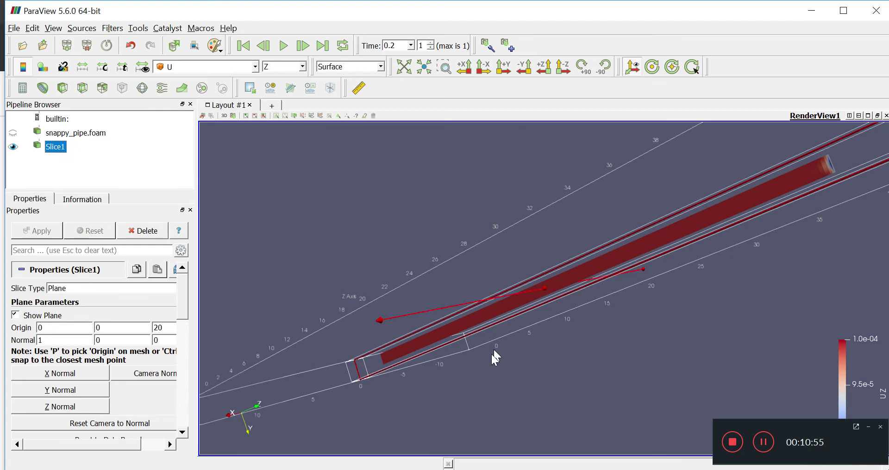
# Add arrow glyphs to the slice with the Glyph filter, using U as the scale array
pyautogui.click(112, 28)
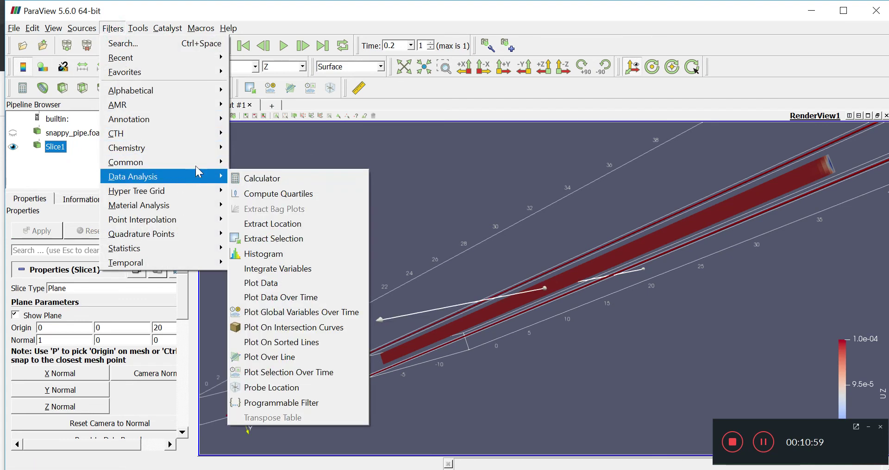
pyautogui.moveTo(199, 163)
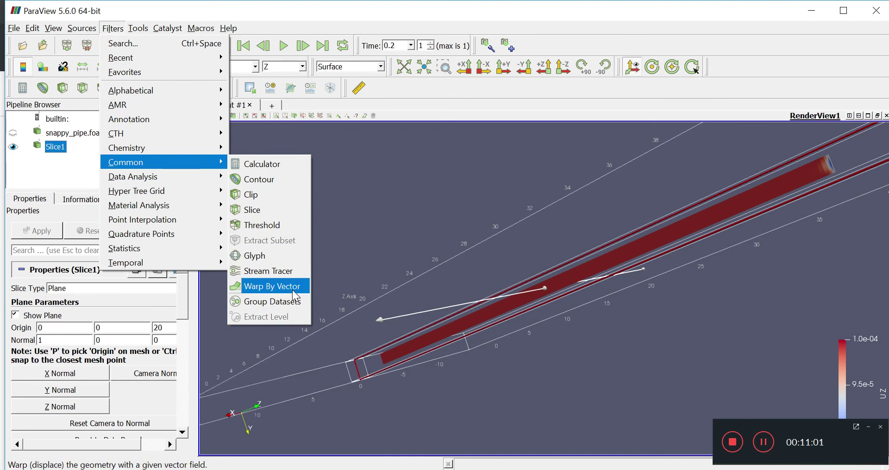
pyautogui.click(271, 258)
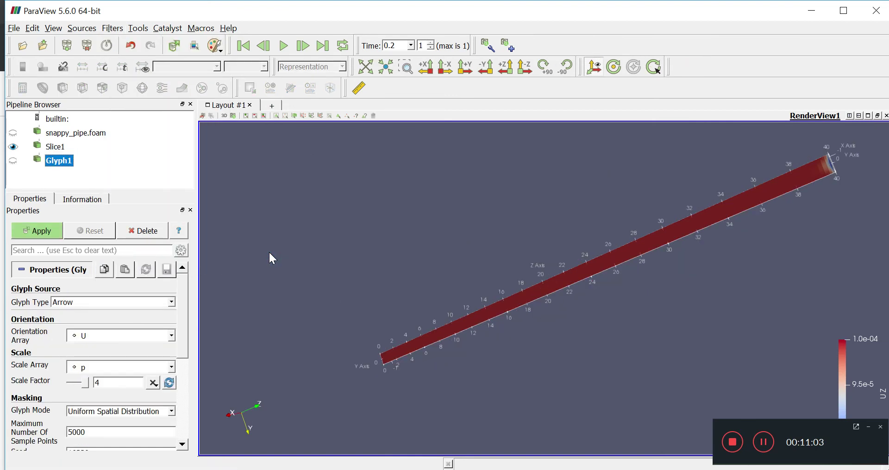
pyautogui.click(123, 368)
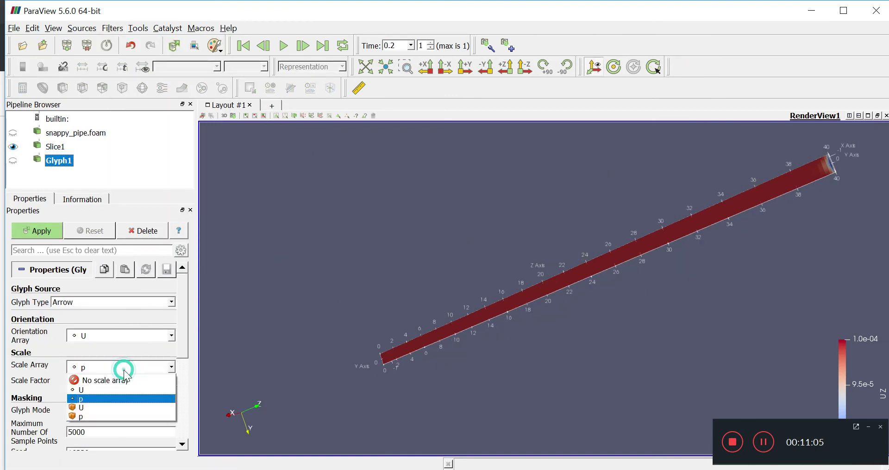
pyautogui.click(102, 389)
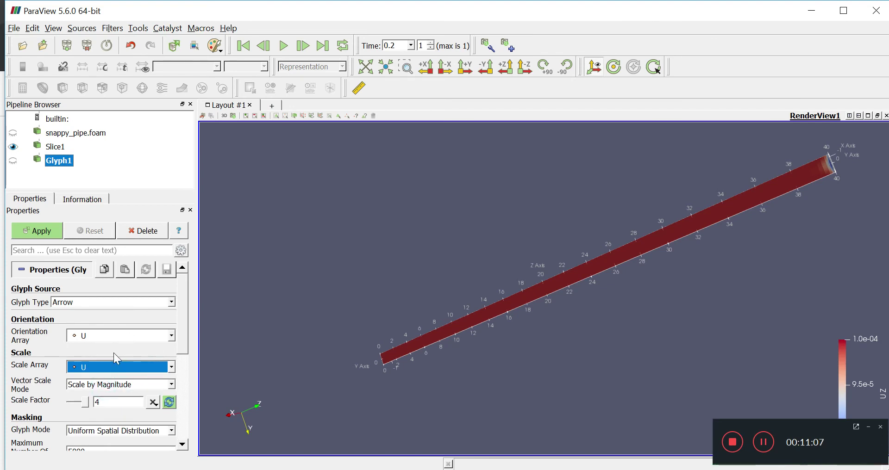
pyautogui.click(43, 230)
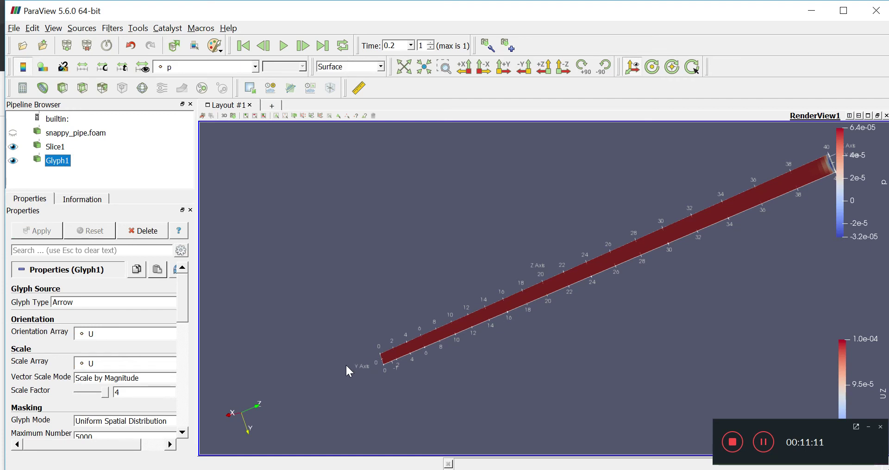
# Hide the slice and examine the arrow glyphs alone along the pipe
pyautogui.click(13, 148)
pyautogui.moveTo(643, 330); pyautogui.dragTo(729, 333)
pyautogui.scroll(2, 708, 272)
pyautogui.scroll(5, 708, 268)
pyautogui.scroll(2, 550, 303)
pyautogui.scroll(2, 380, 310)
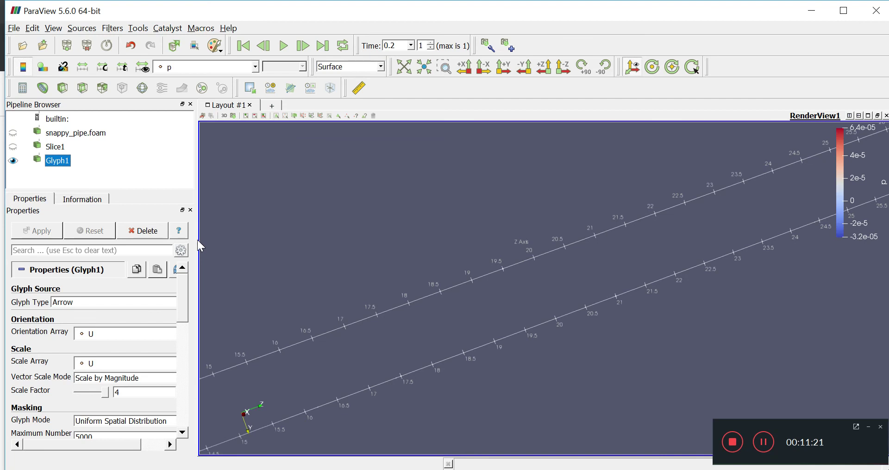
# Reset the glyph scale factor to the data-based value of 1.97816e+07 and apply it to the arrows
pyautogui.moveTo(128, 450); pyautogui.dragTo(152, 447)
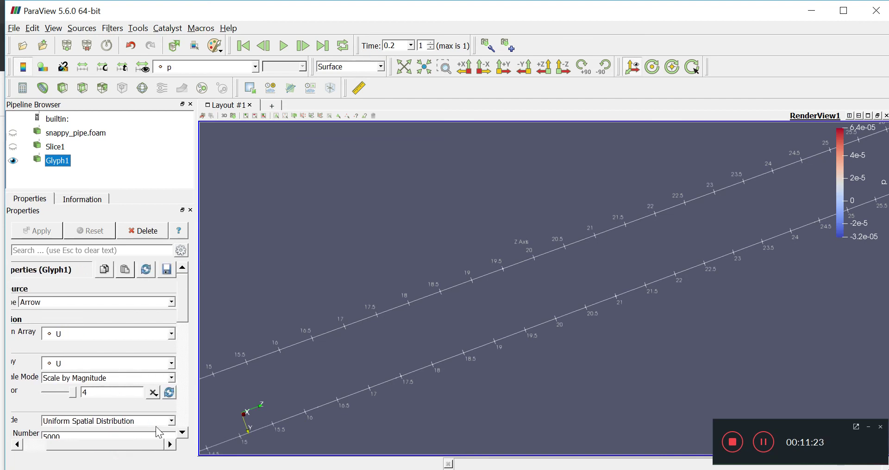
pyautogui.click(169, 397)
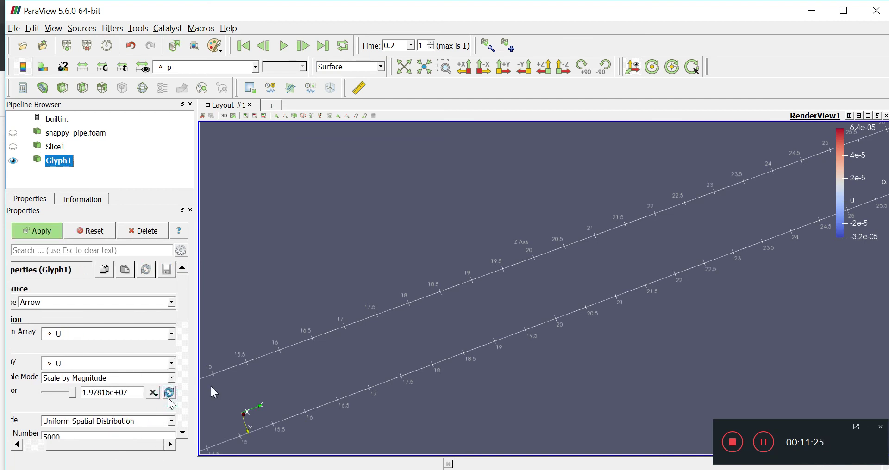
pyautogui.moveTo(686, 348); pyautogui.dragTo(589, 371)
pyautogui.moveTo(722, 353); pyautogui.dragTo(627, 345)
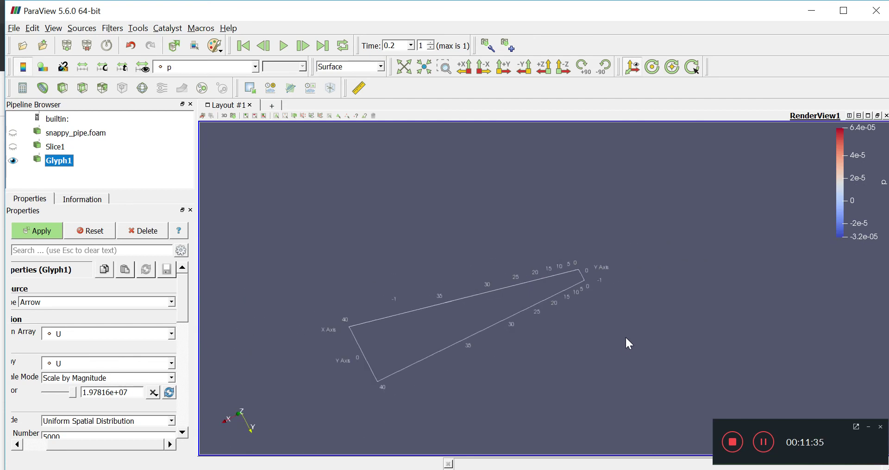
pyautogui.click(38, 232)
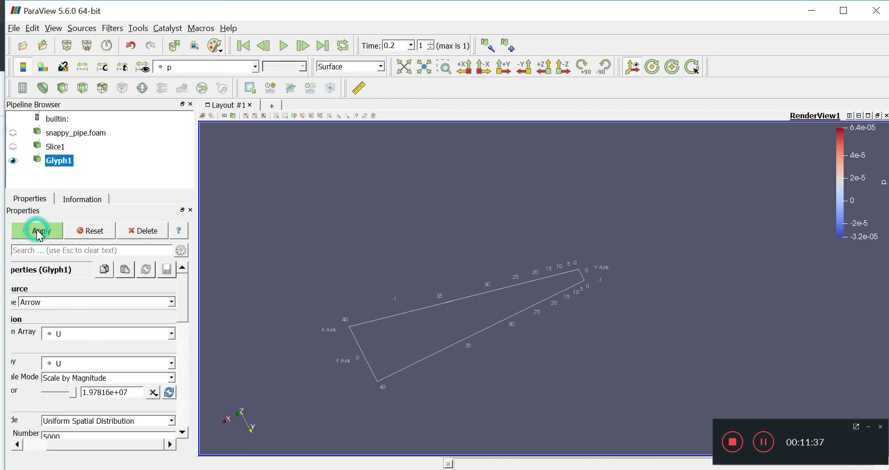
pyautogui.click(40, 236)
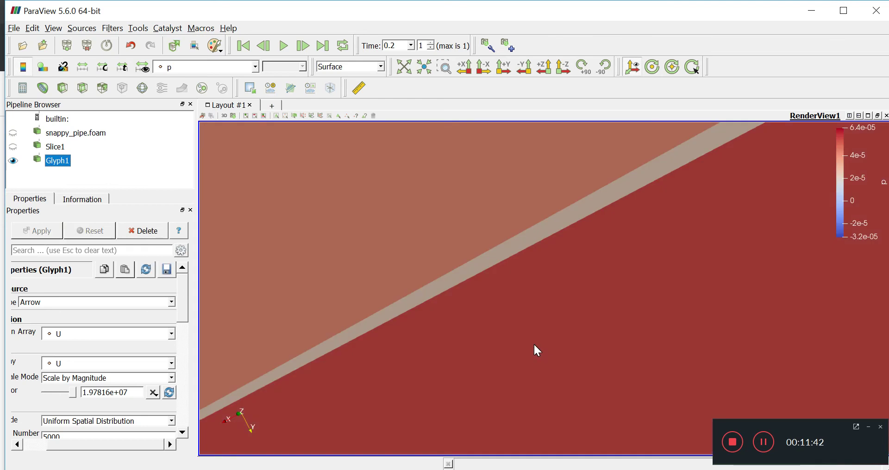
pyautogui.click(426, 368)
pyautogui.scroll(-2, 489, 357)
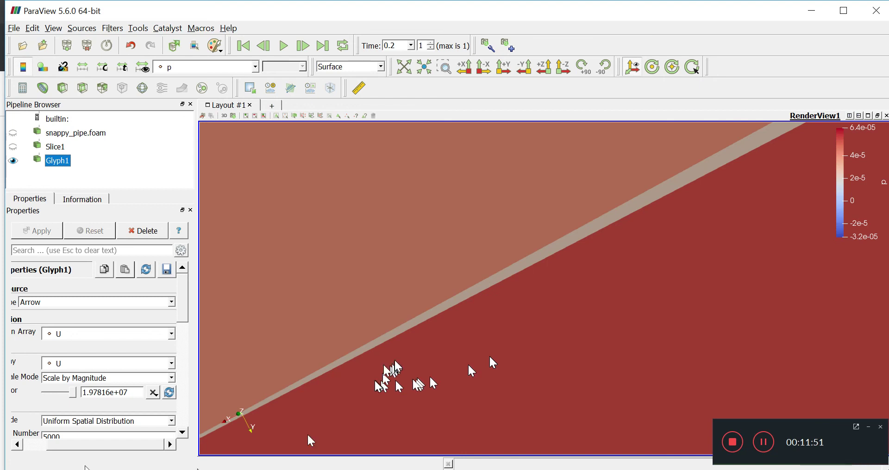
pyautogui.click(170, 392)
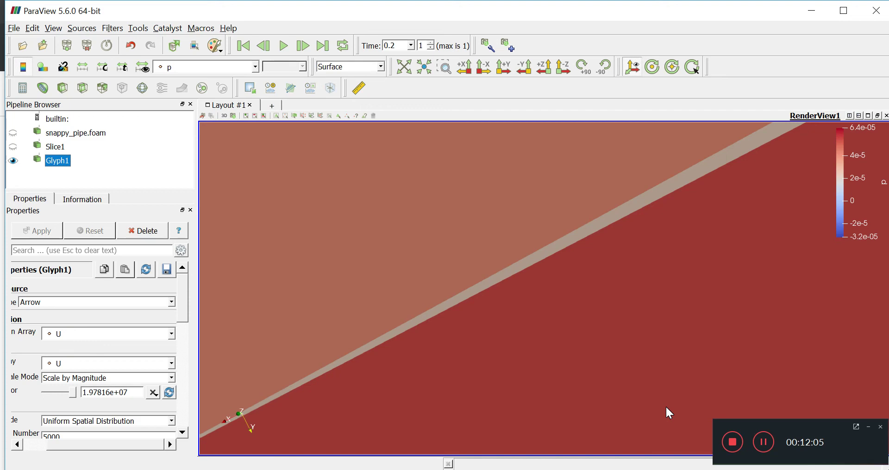
pyautogui.hotkey('alt', 'Tab')
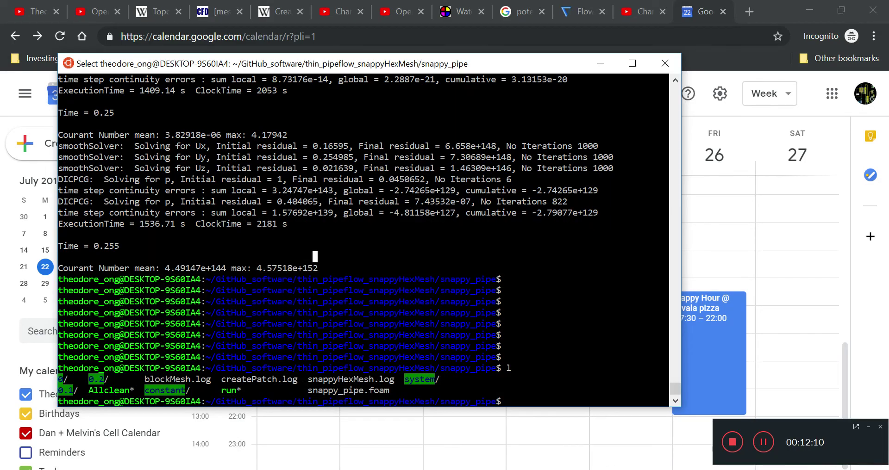
pyautogui.hotkey('alt', 'Tab')
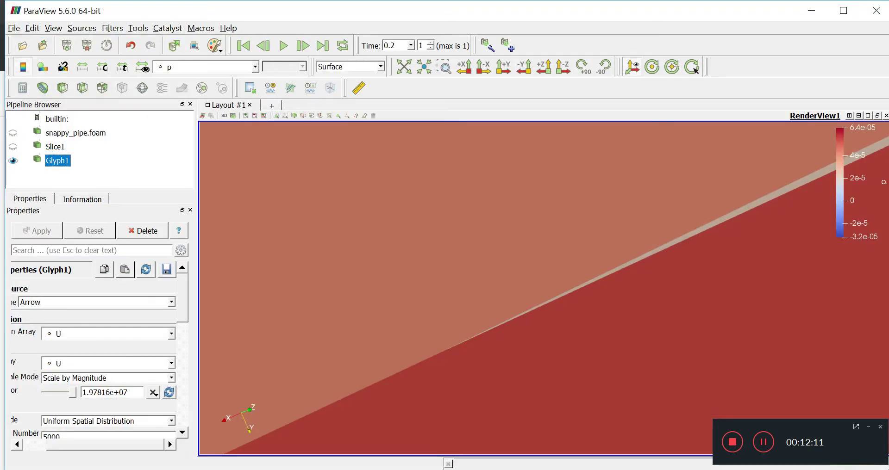
pyautogui.click(535, 355)
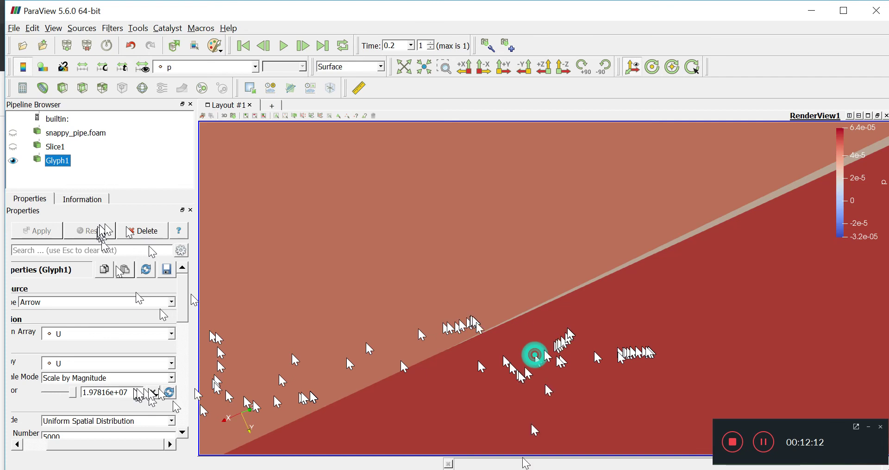
pyautogui.click(518, 372)
pyautogui.hotkey('alt', 'Tab')
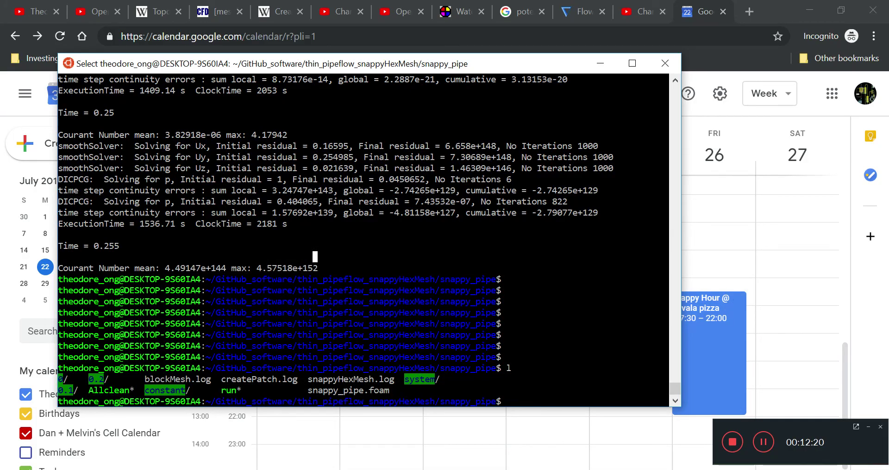
pyautogui.moveTo(537, 469)
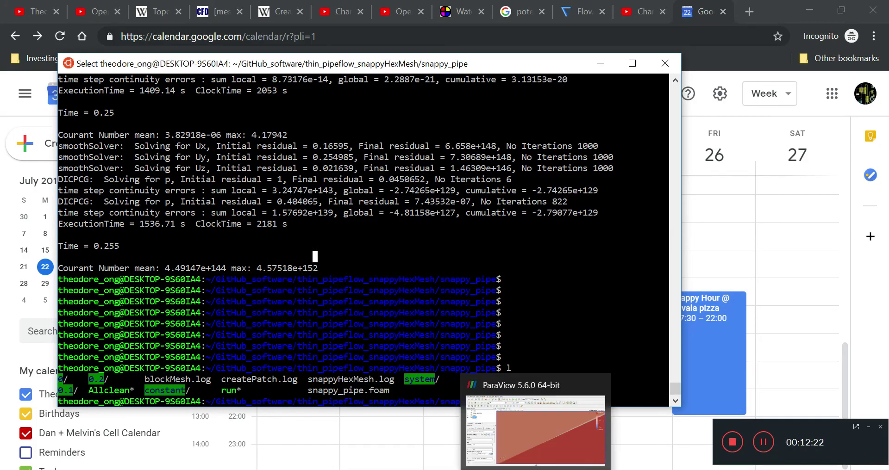
pyautogui.click(520, 441)
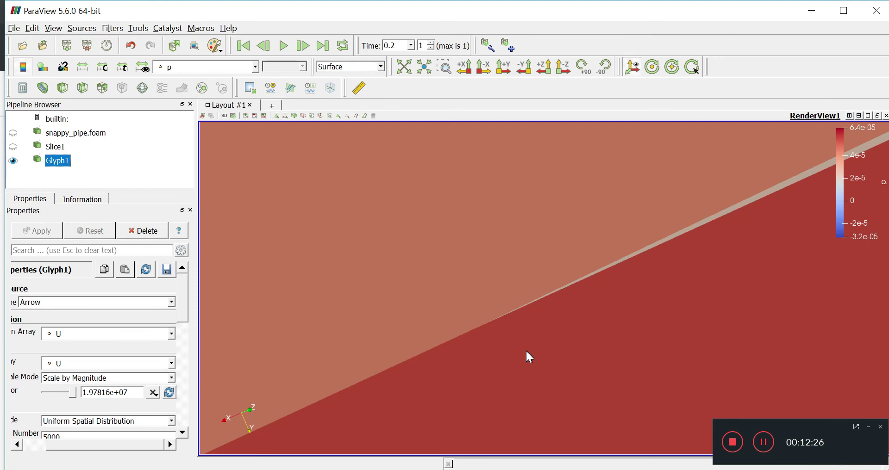
# Delete the glyph and slice filters from the pipeline
pyautogui.click(155, 227)
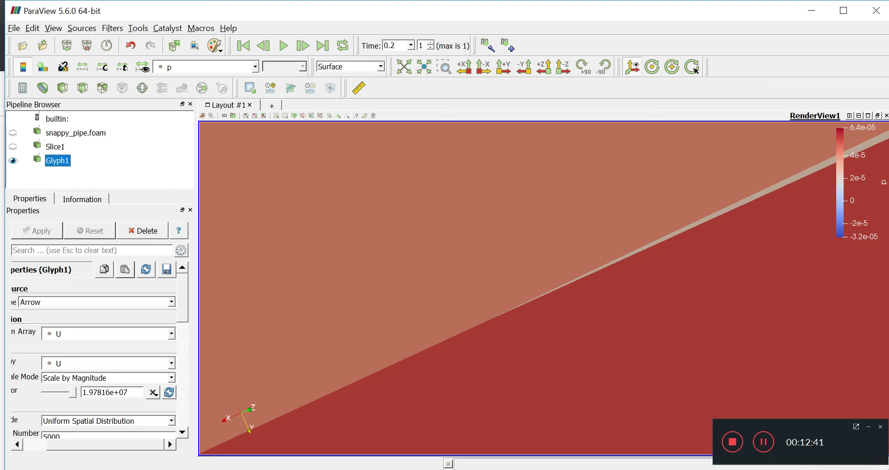
pyautogui.press('Delete')
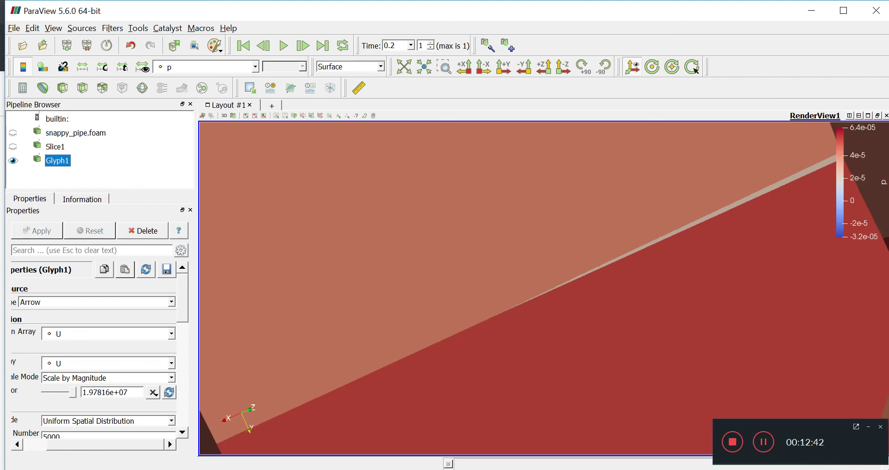
pyautogui.press('Delete')
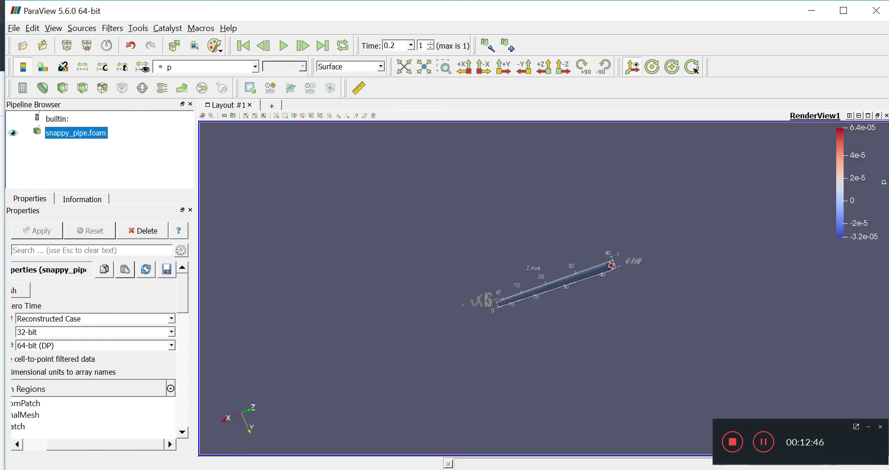
# Colour the whole pipe by the Z component of U and rescale the colours to the visible data range
pyautogui.moveTo(678, 267); pyautogui.dragTo(557, 324)
pyautogui.scroll(5, 556, 323)
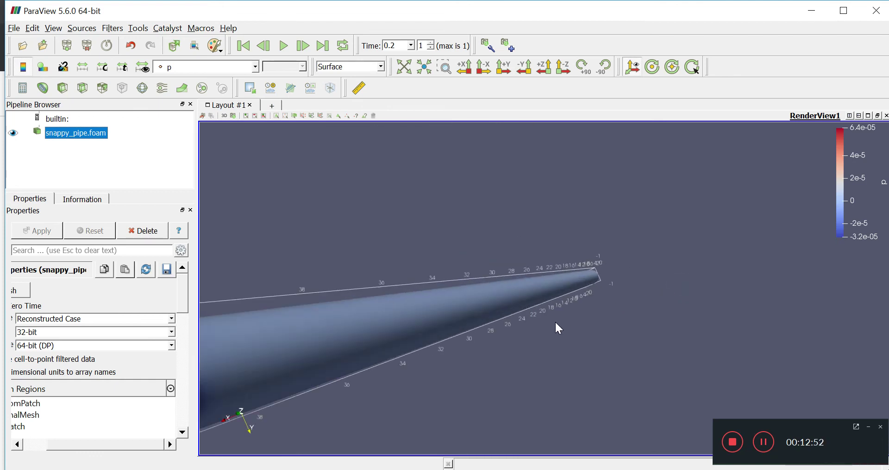
pyautogui.scroll(-3, 557, 325)
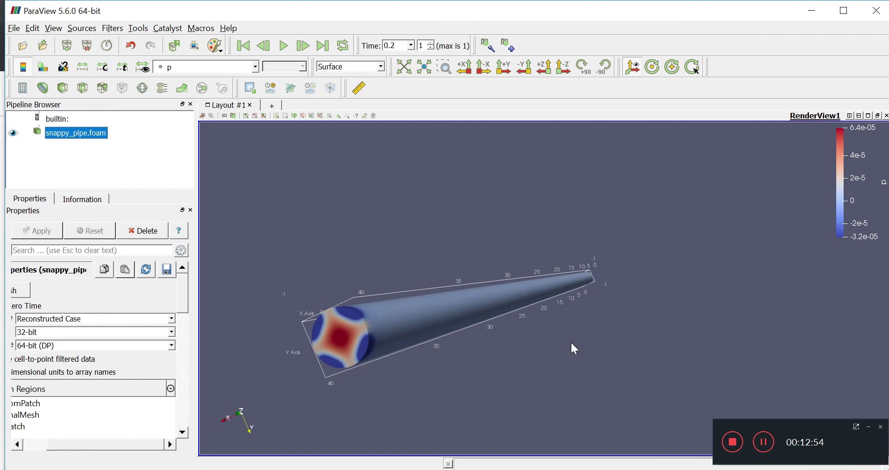
pyautogui.moveTo(458, 317); pyautogui.dragTo(461, 317)
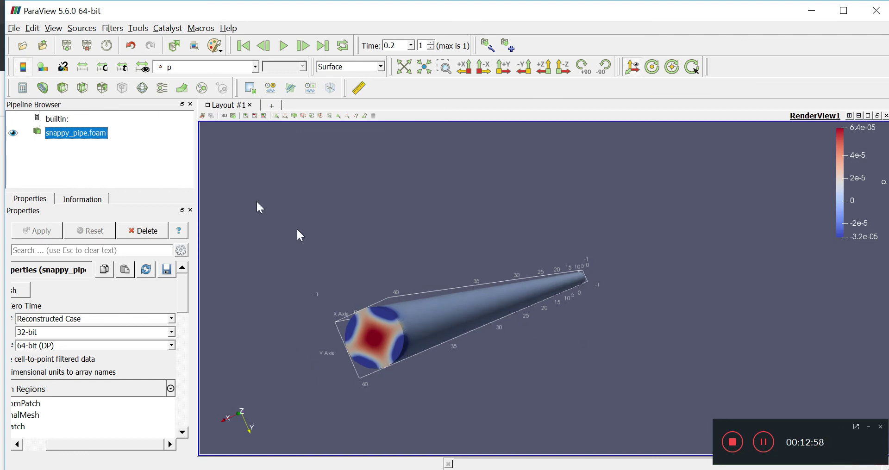
pyautogui.click(240, 67)
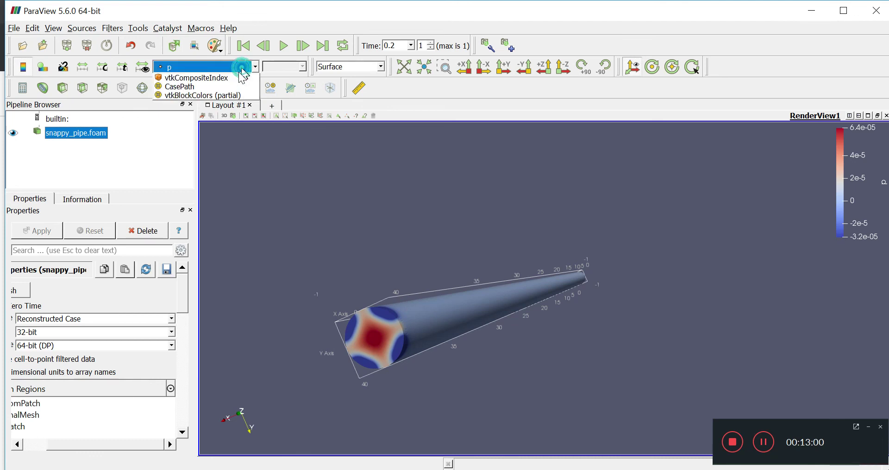
pyautogui.click(224, 89)
pyautogui.moveTo(460, 317); pyautogui.dragTo(463, 315)
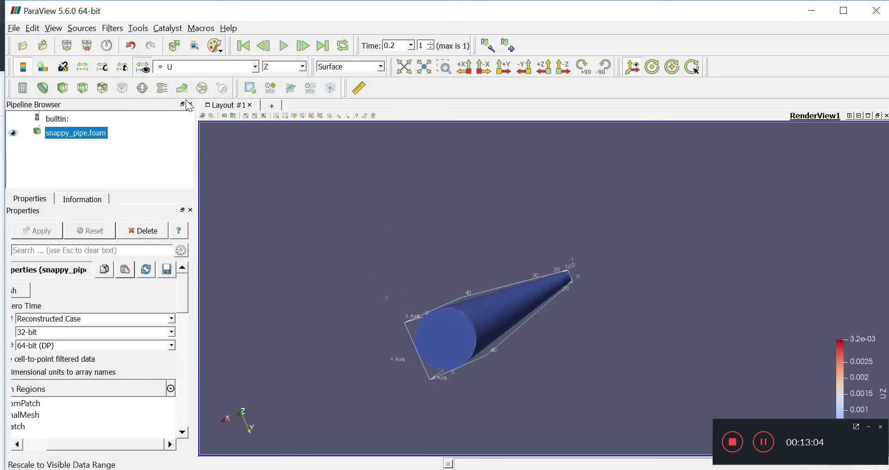
pyautogui.click(126, 71)
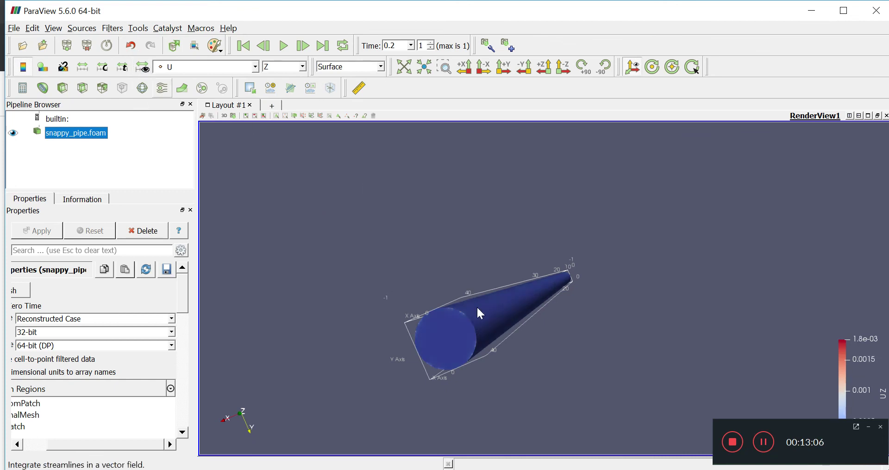
# Step the results back to time 0.1 and rescale the Z-velocity colours to the visible data range
pyautogui.moveTo(635, 306); pyautogui.dragTo(299, 328)
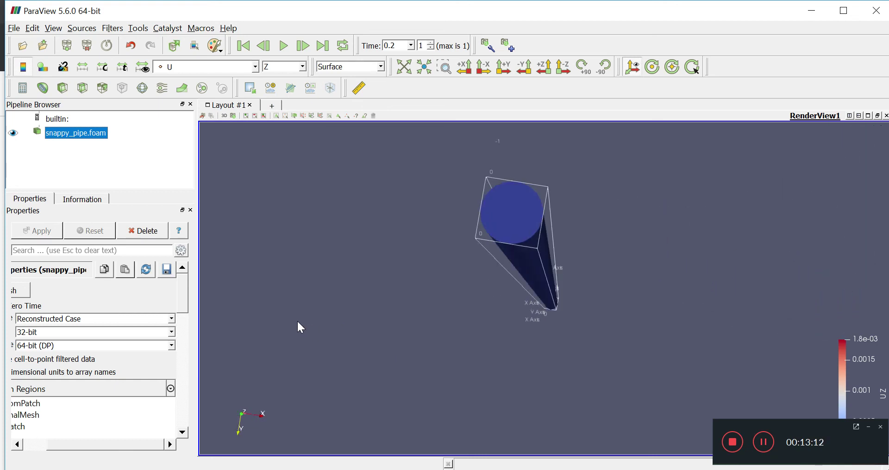
pyautogui.moveTo(519, 232); pyautogui.dragTo(486, 195)
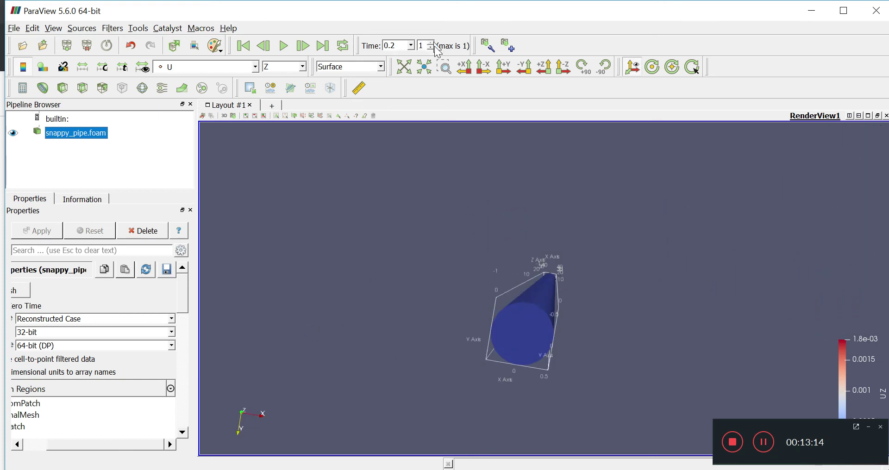
pyautogui.click(430, 49)
pyautogui.click(142, 67)
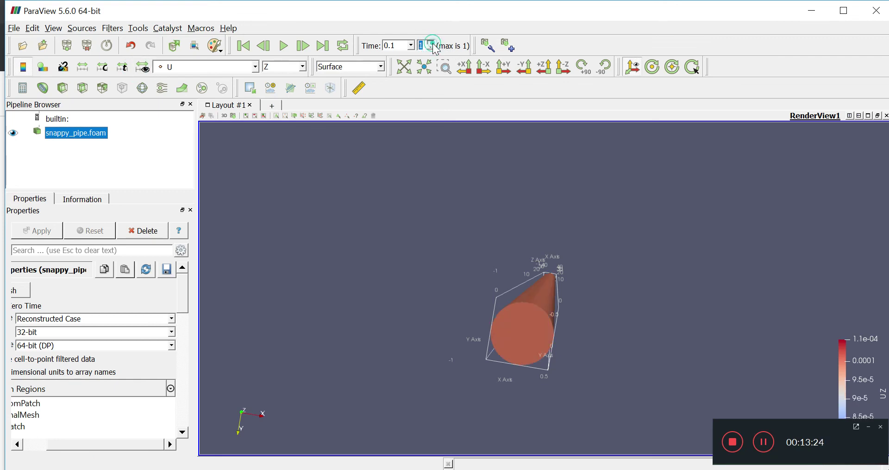
# Advance the results to time 0.2 and examine the Z velocity on both end faces and the pipe wall
pyautogui.click(430, 43)
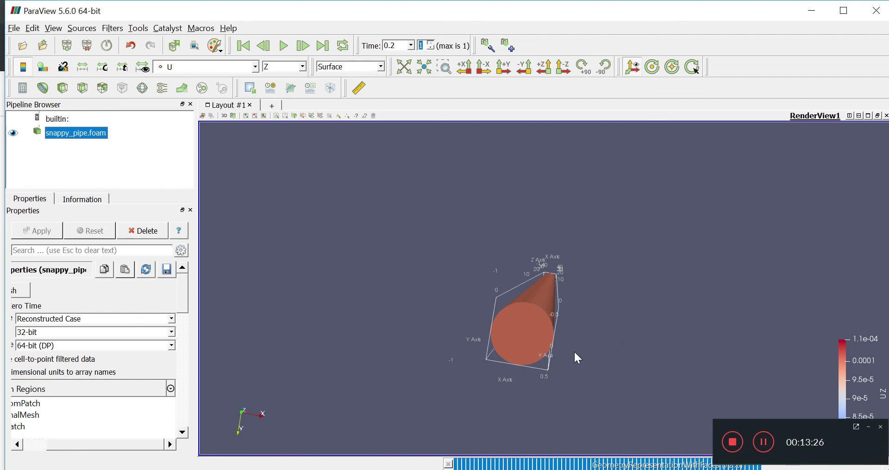
pyautogui.moveTo(560, 347); pyautogui.dragTo(547, 340)
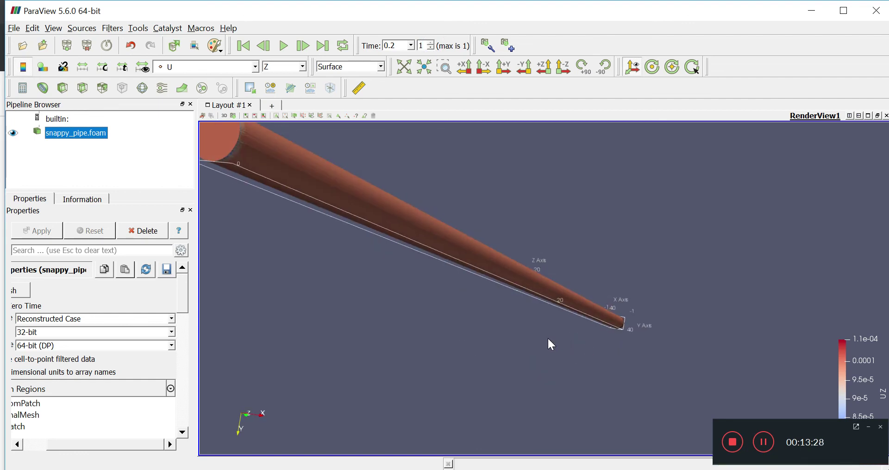
pyautogui.moveTo(313, 207); pyautogui.dragTo(323, 214)
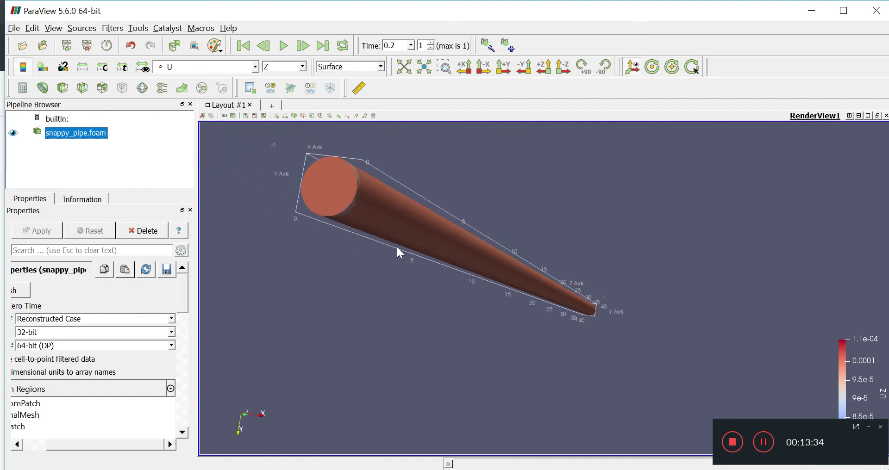
pyautogui.moveTo(577, 267); pyautogui.dragTo(562, 325)
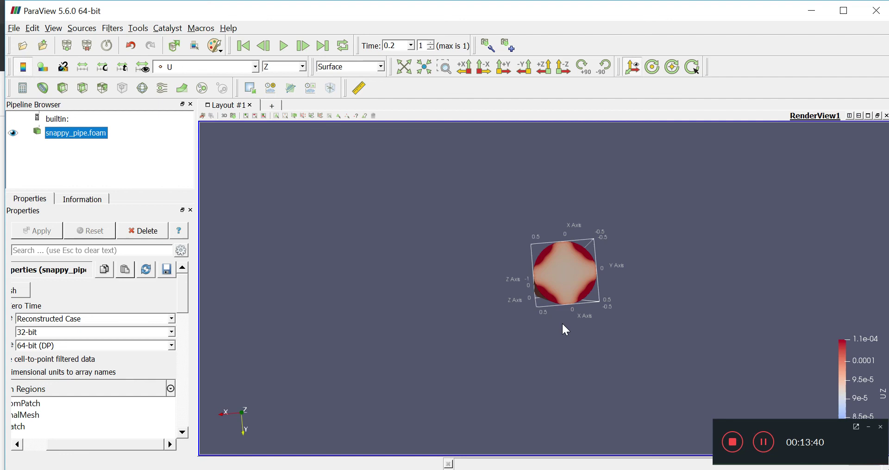
pyautogui.moveTo(556, 280)
pyautogui.mouseDown()
pyautogui.moveTo(534, 279)
pyautogui.moveTo(561, 292)
pyautogui.mouseUp()
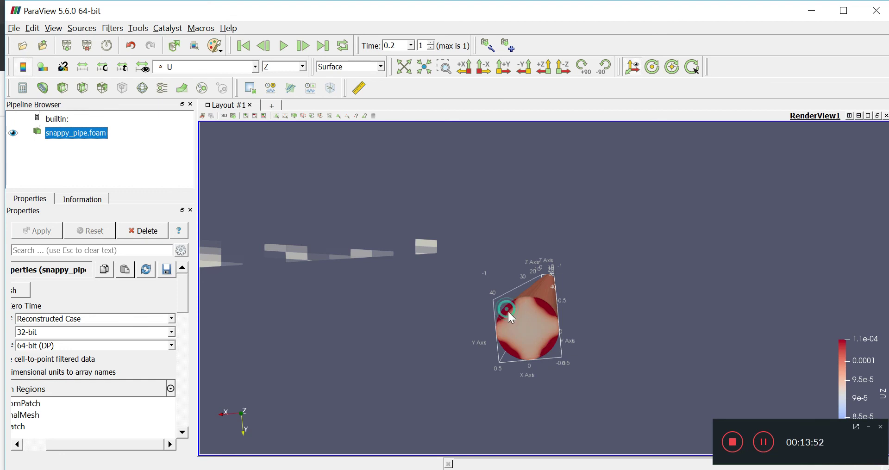
pyautogui.moveTo(536, 338); pyautogui.dragTo(638, 397)
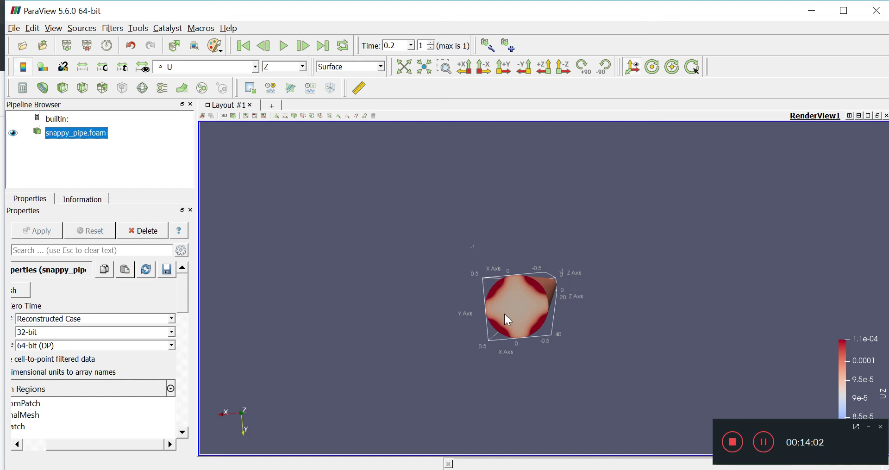
pyautogui.moveTo(504, 314); pyautogui.dragTo(828, 297)
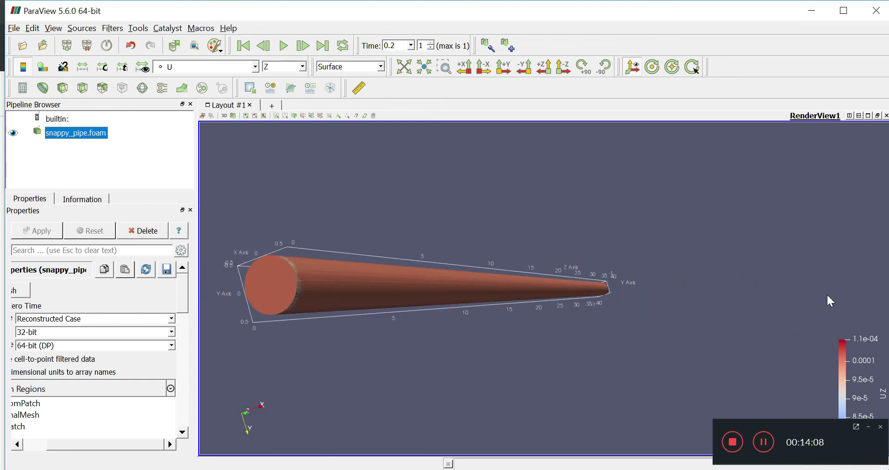